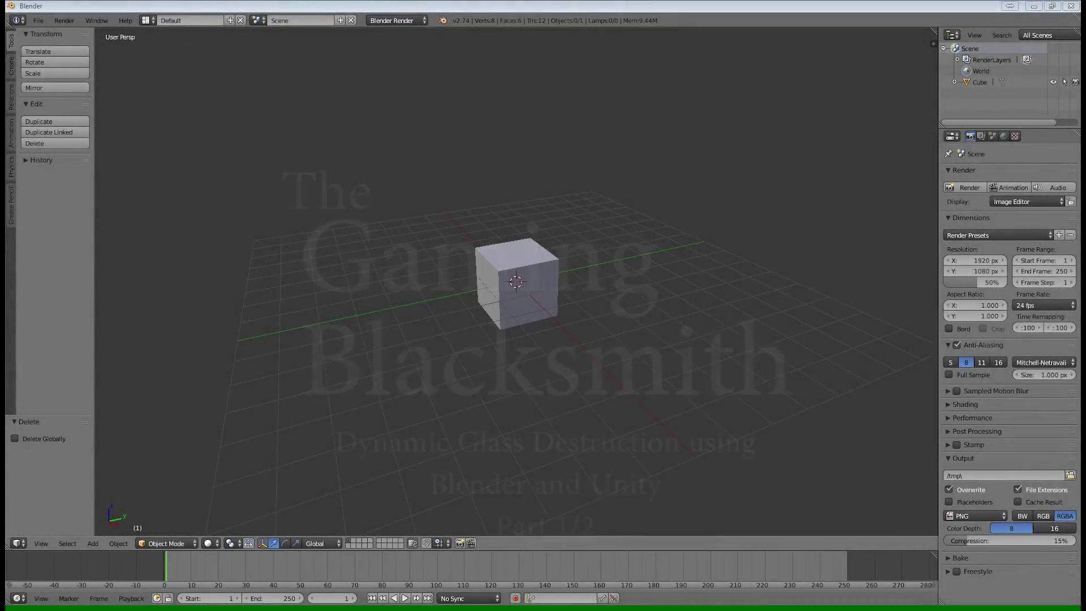
Step: Open the glass_broken.blend file from the File menu
left_click(573, 292)
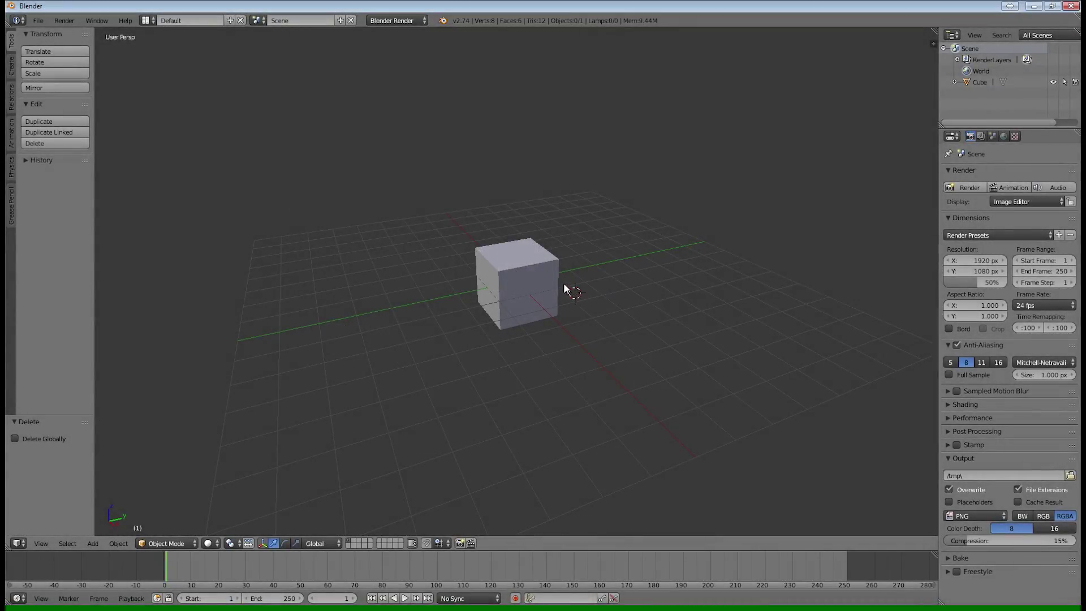
middle_click_drag(569, 288, 566, 266)
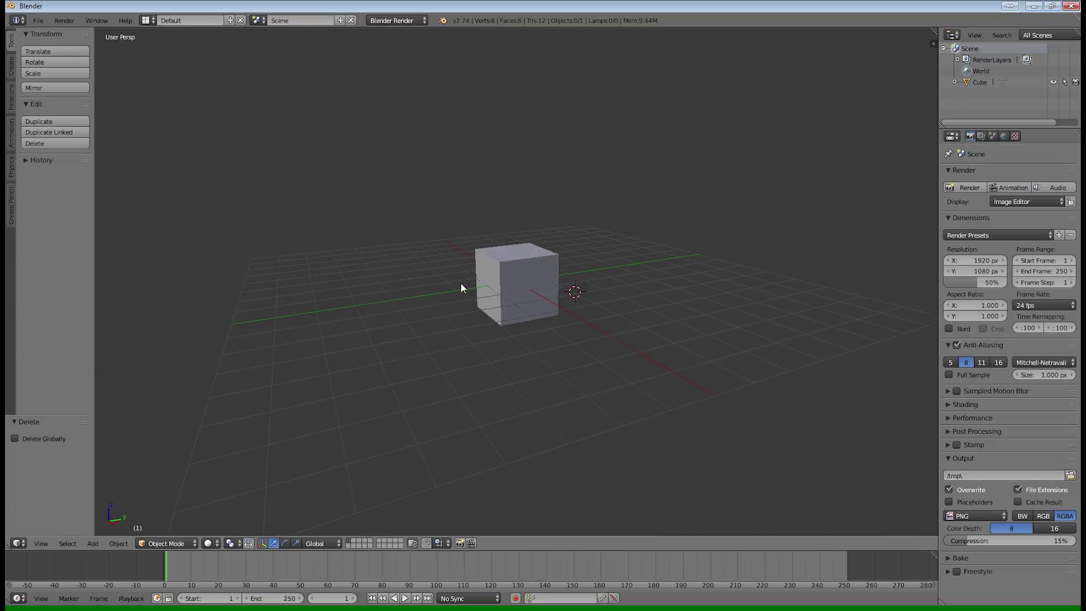
middle_click_drag(495, 269, 546, 290)
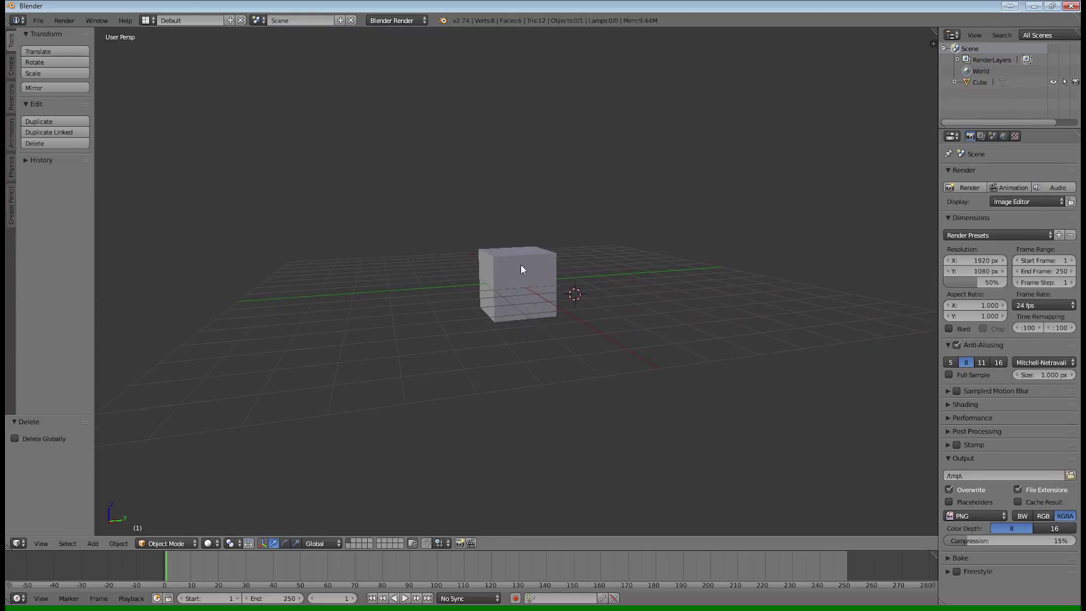
left_click(38, 20)
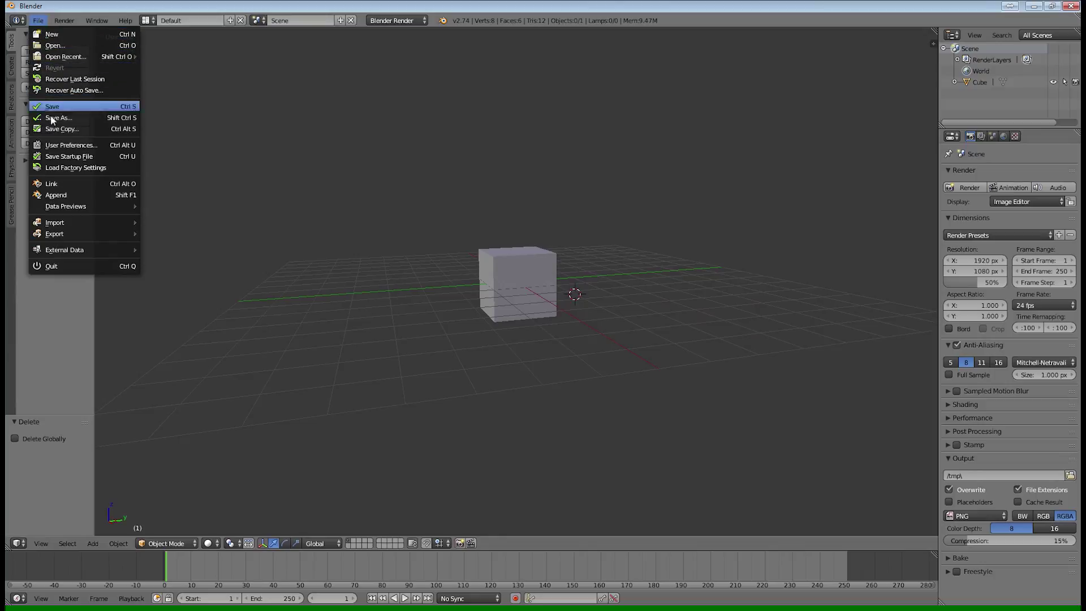
left_click(63, 46)
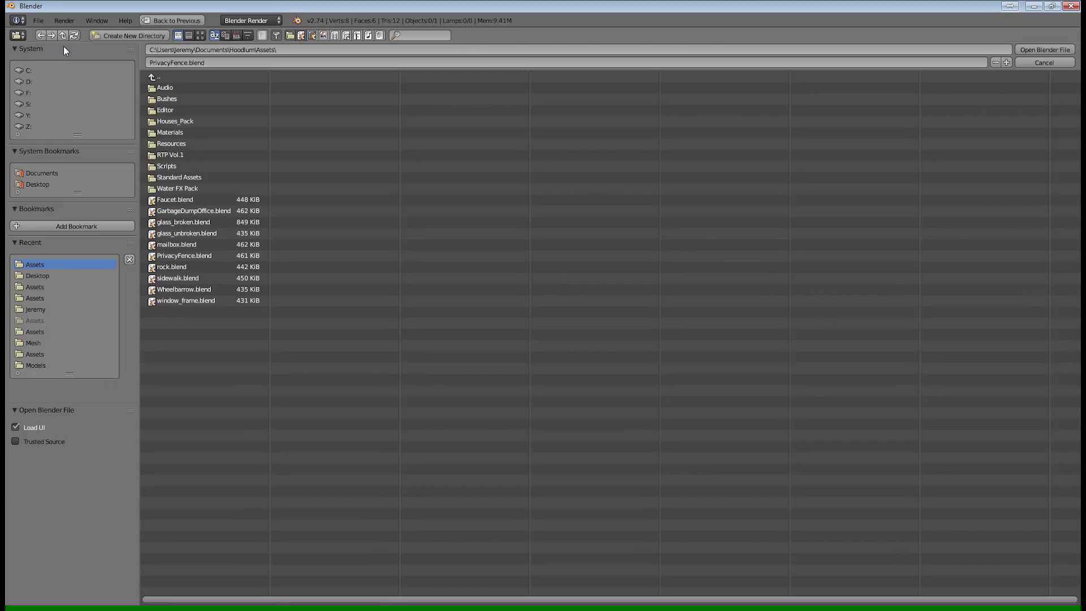
left_click(177, 222)
double_click(176, 222)
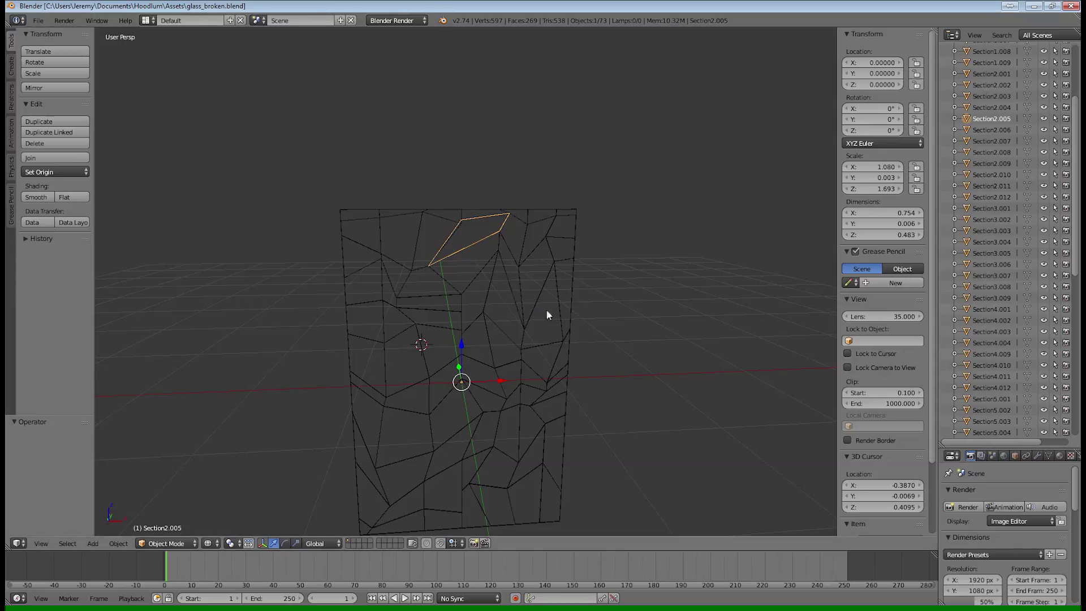
scroll(574, 293, "down", 5)
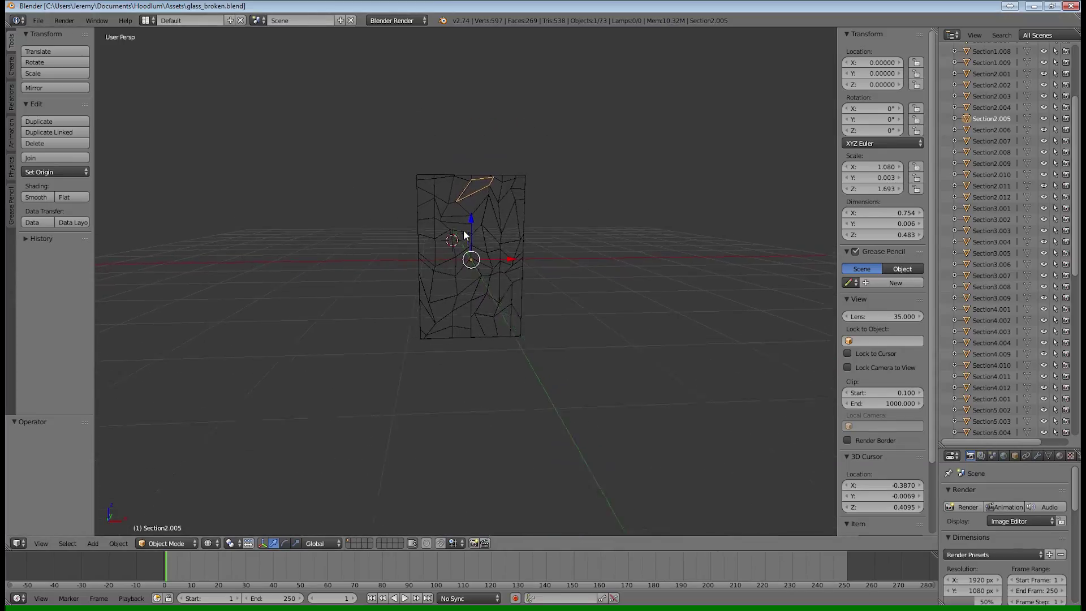
Step: Select all 73 glass shards and move them together along X to -4.059
middle_click_drag(464, 230, 491, 259)
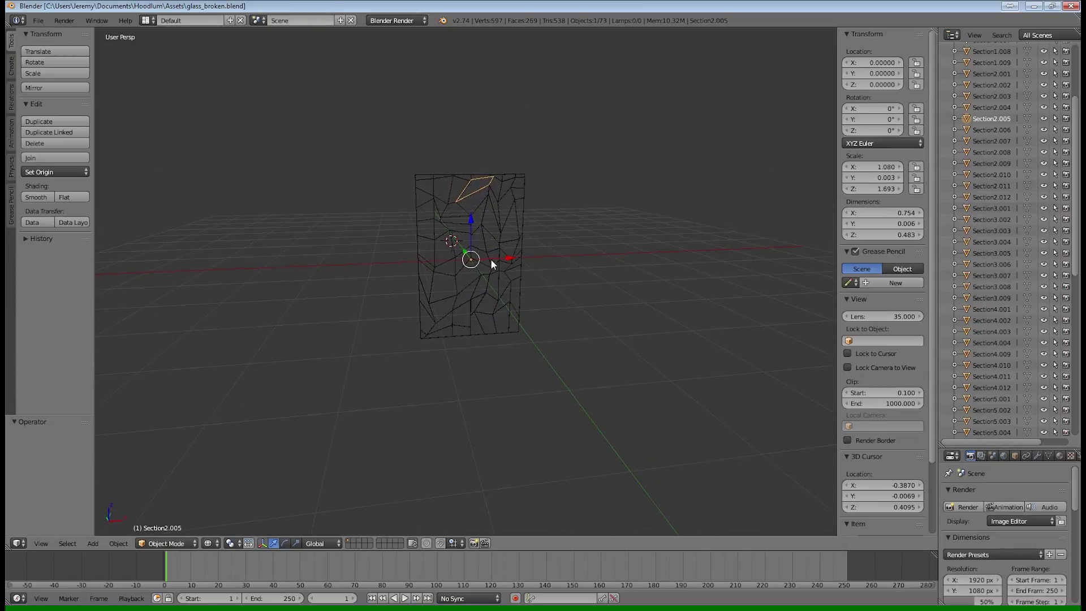
left_click_drag(500, 261, 453, 256)
key("ctrl+z")
key("Tab")
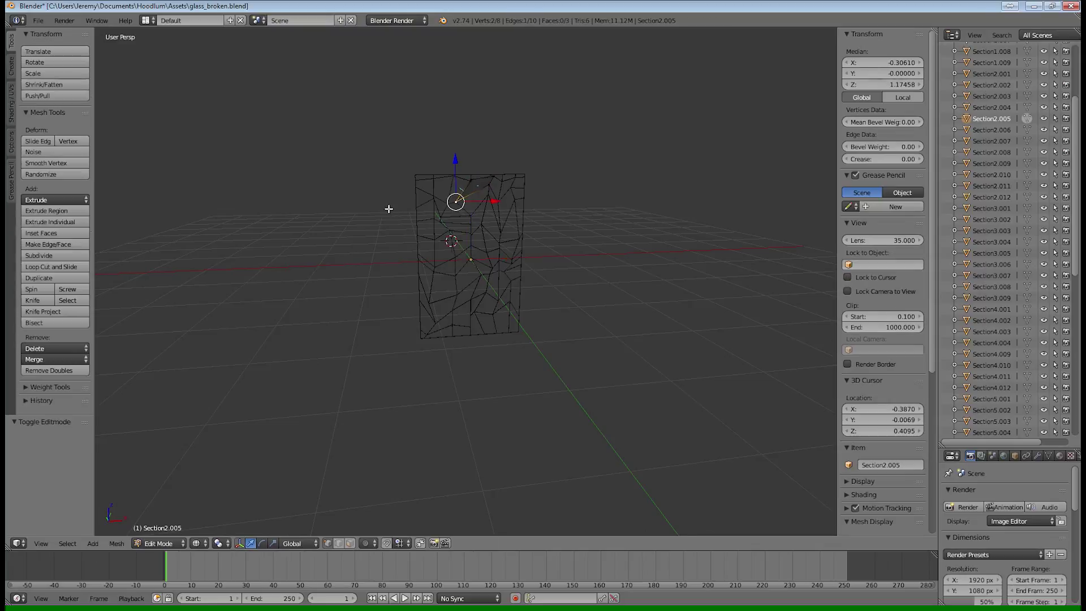
key("Tab")
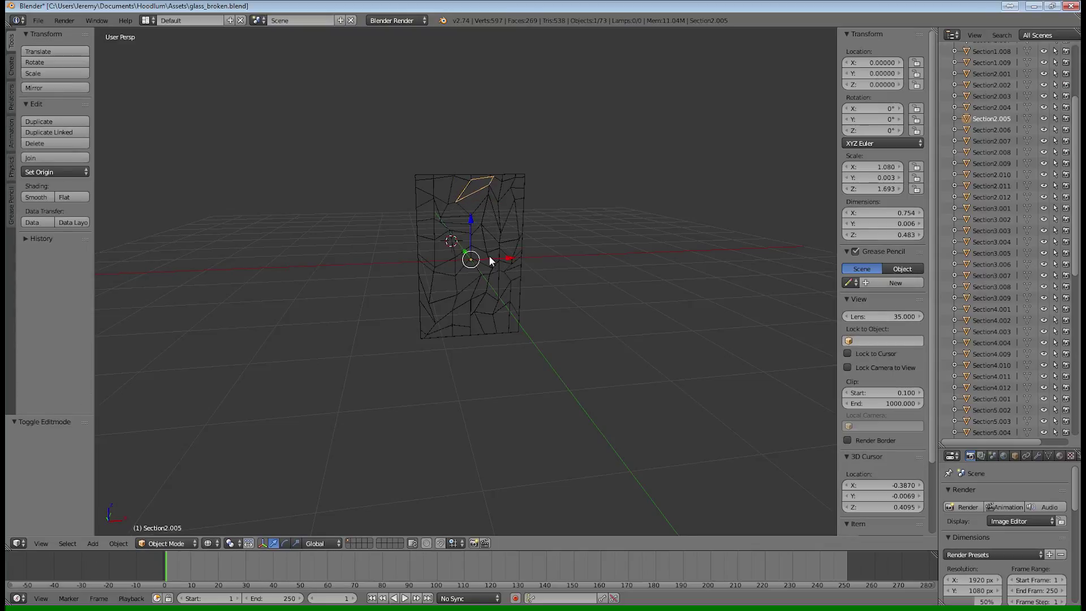
key("a")
key("a")
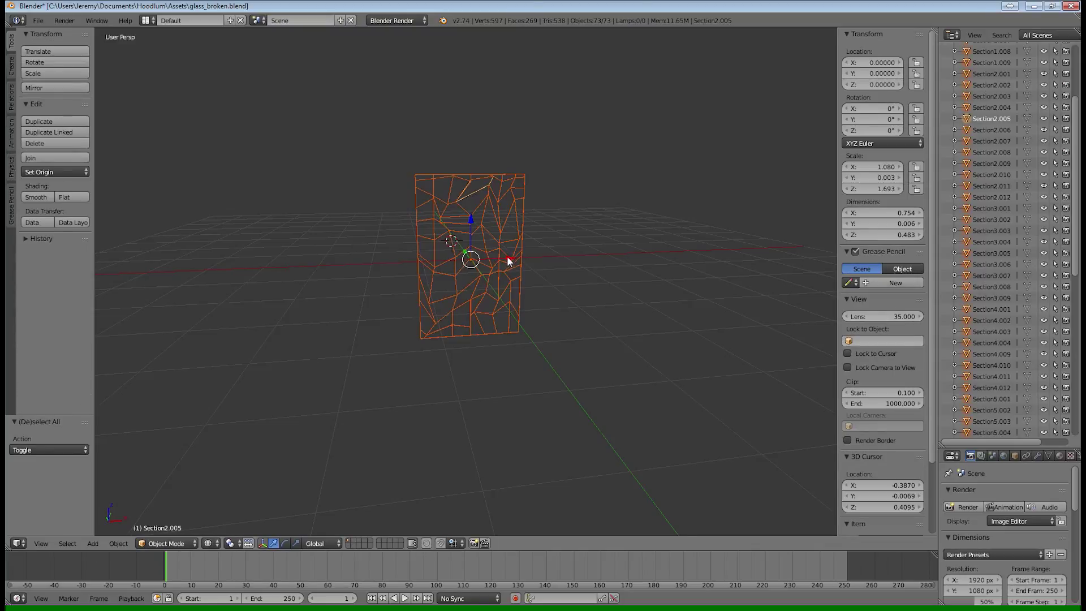
left_click_drag(507, 260, 297, 262)
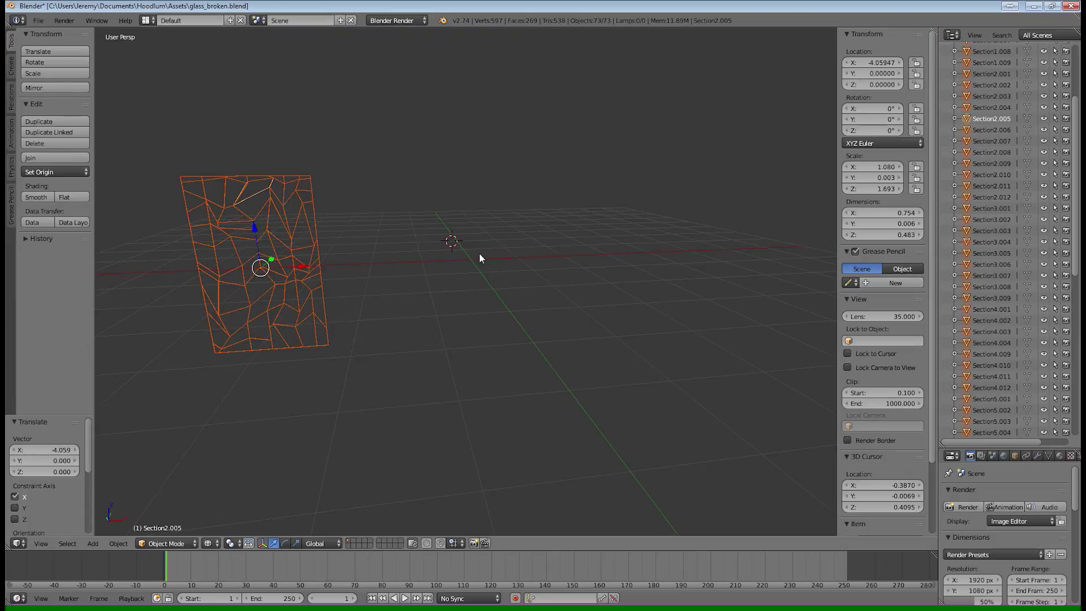
key("Tab")
key("Tab")
Step: Add a cube at the 3D cursor and switch the viewport to Solid shading
key("shift+a")
mouse_move(479, 266)
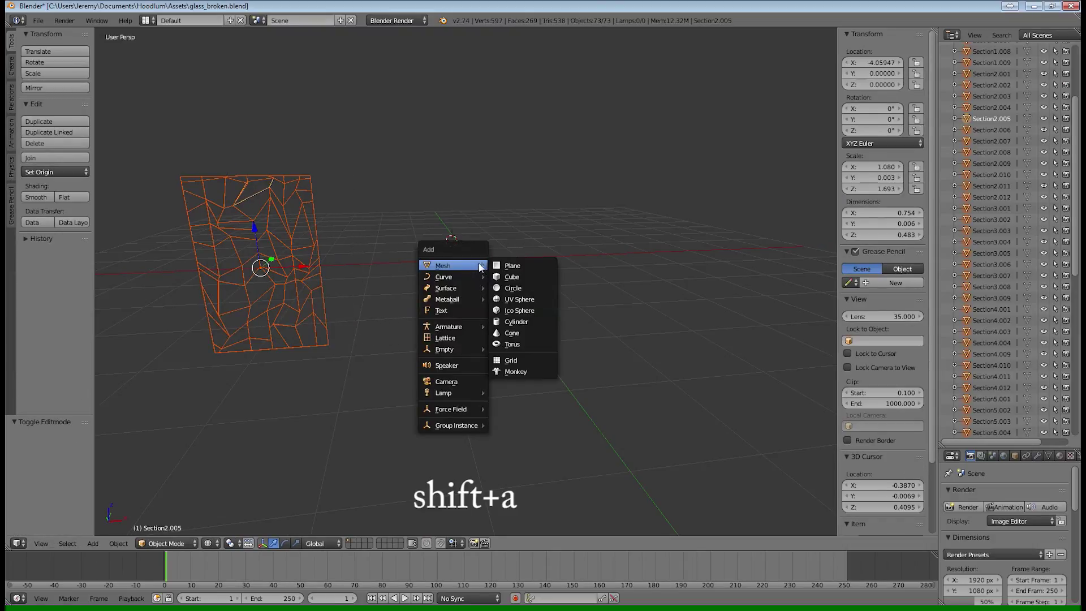
left_click(509, 277)
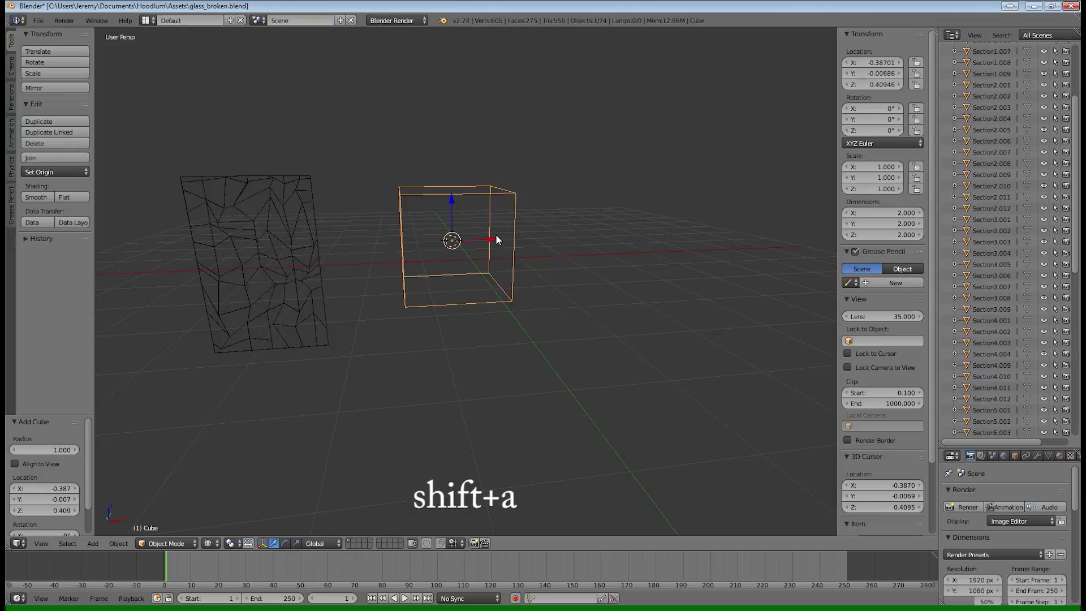
left_click(220, 544)
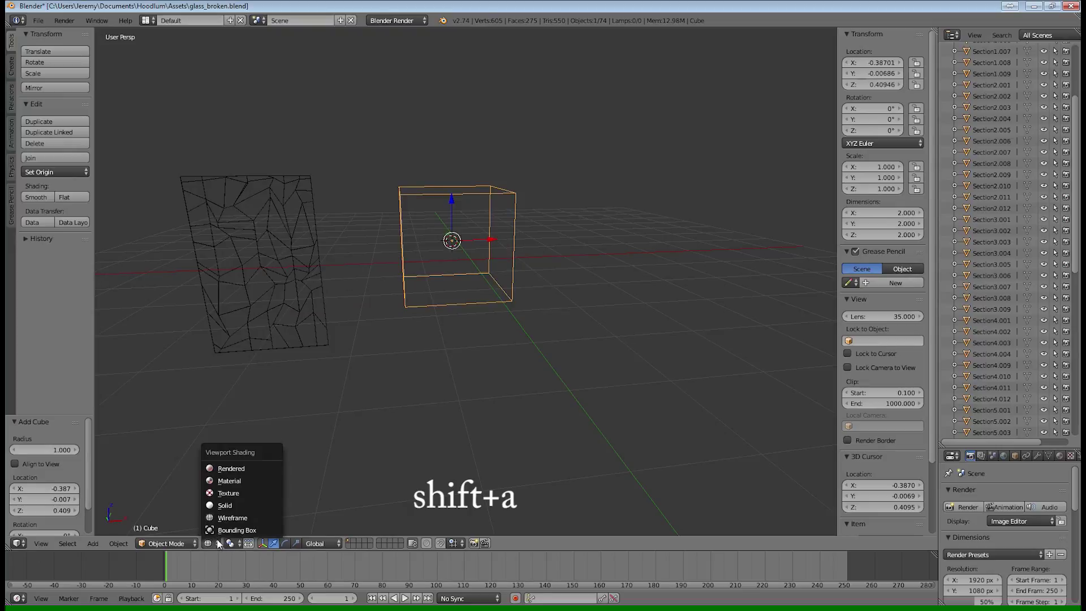
left_click(220, 512)
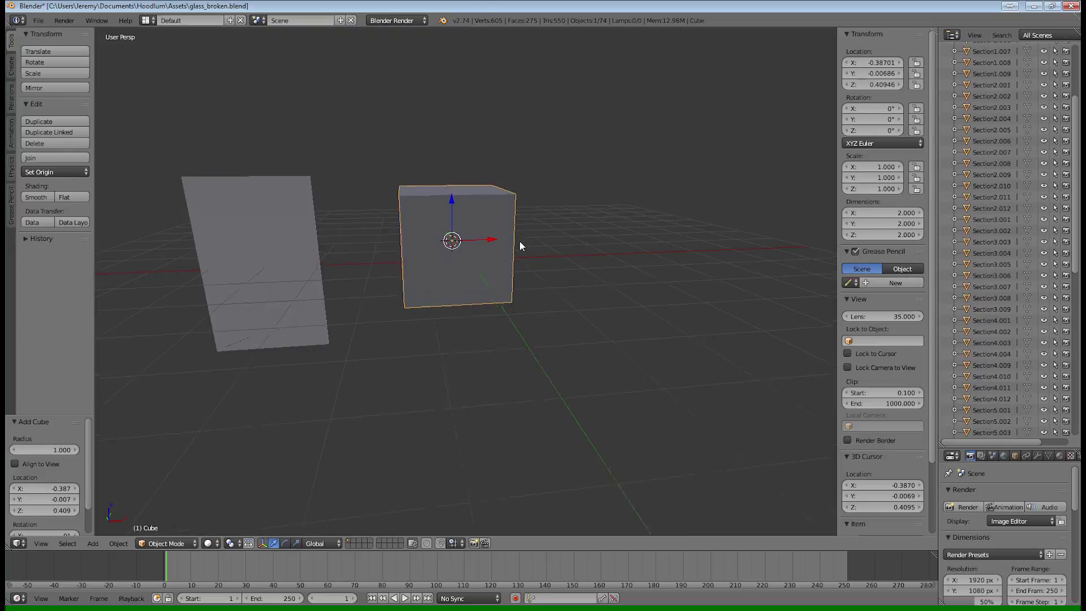
middle_click_drag(519, 240, 455, 273)
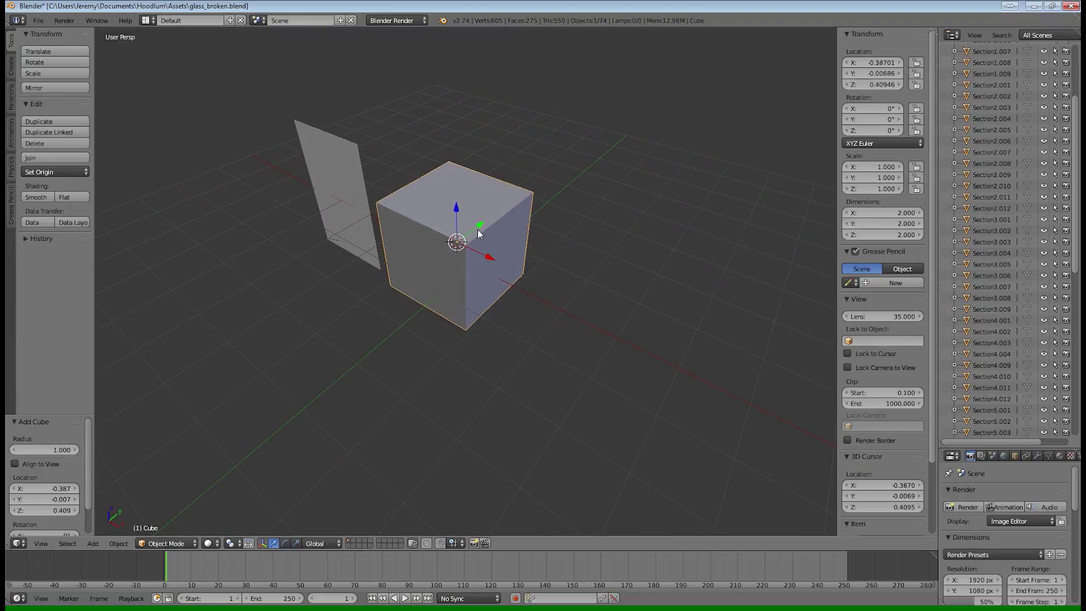
Step: Flatten the cube on Y to 0.002 thick by scaling it by 0.1, then 0.01
key("s")
key("y")
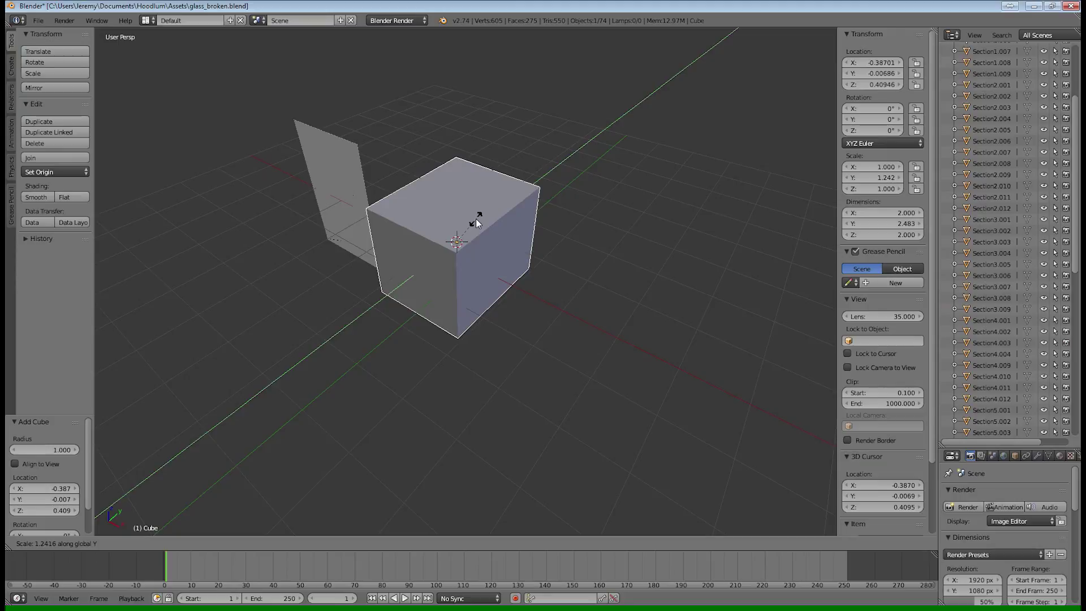
type(".1")
key("Return")
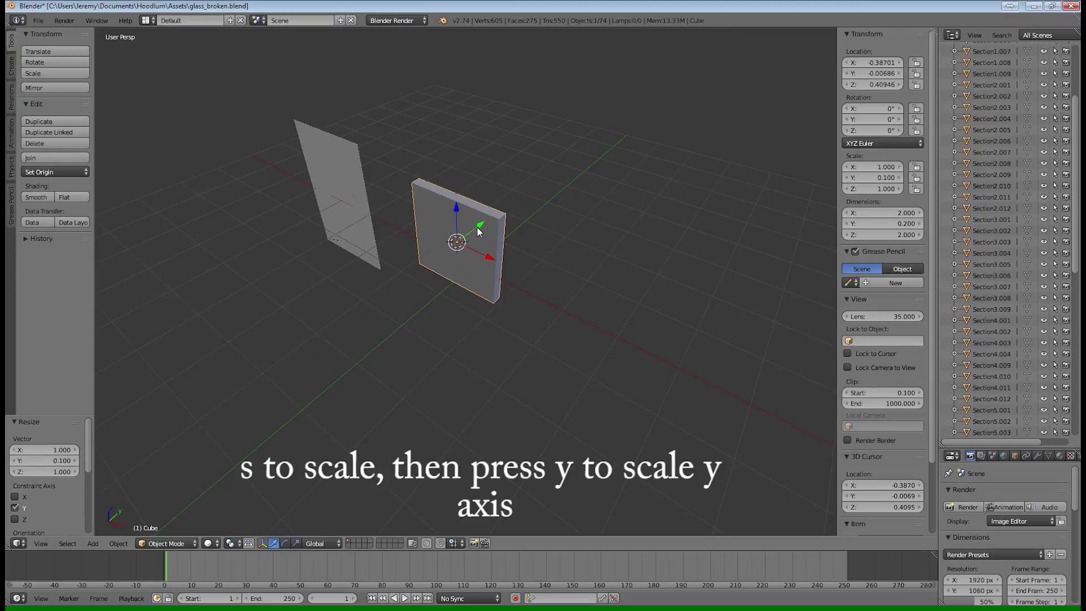
left_click(476, 226)
type("s.01")
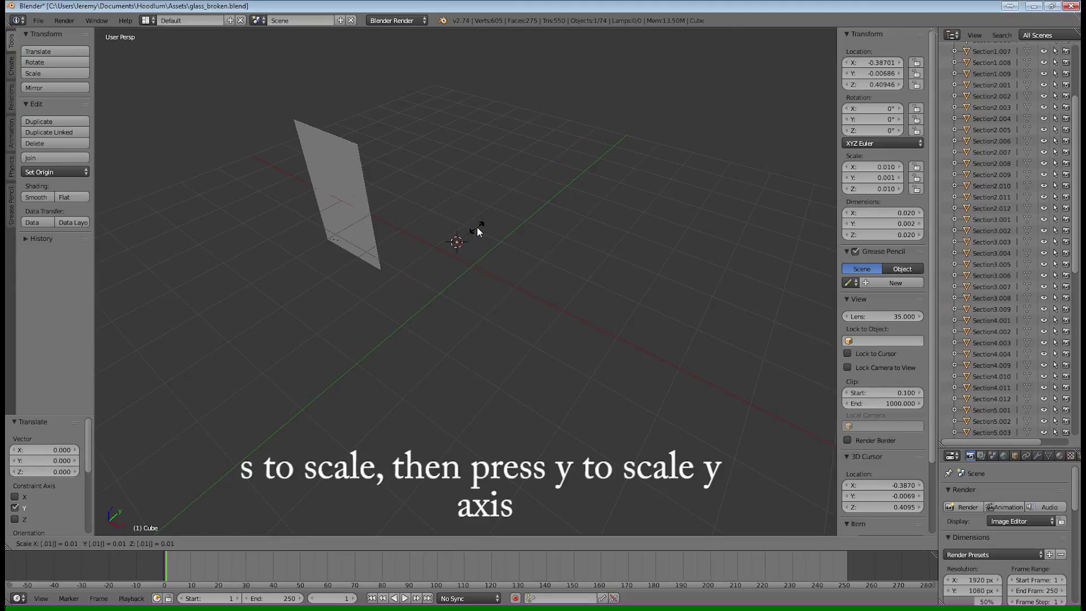
key("Escape")
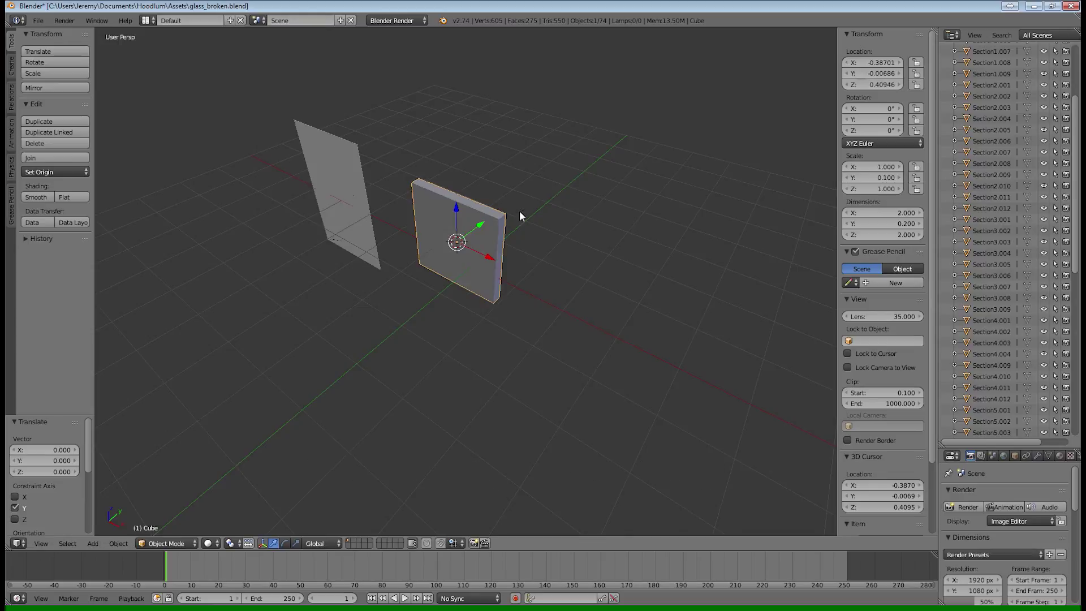
type("sy.01")
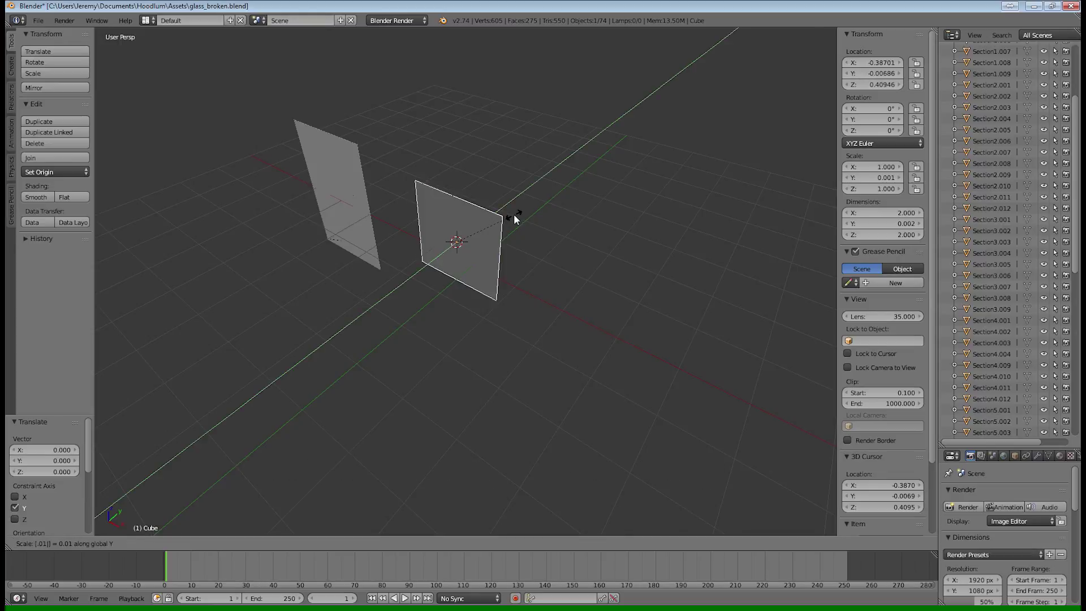
key("Return")
middle_click_drag(512, 225, 512, 157)
scroll(433, 167, "down", 2)
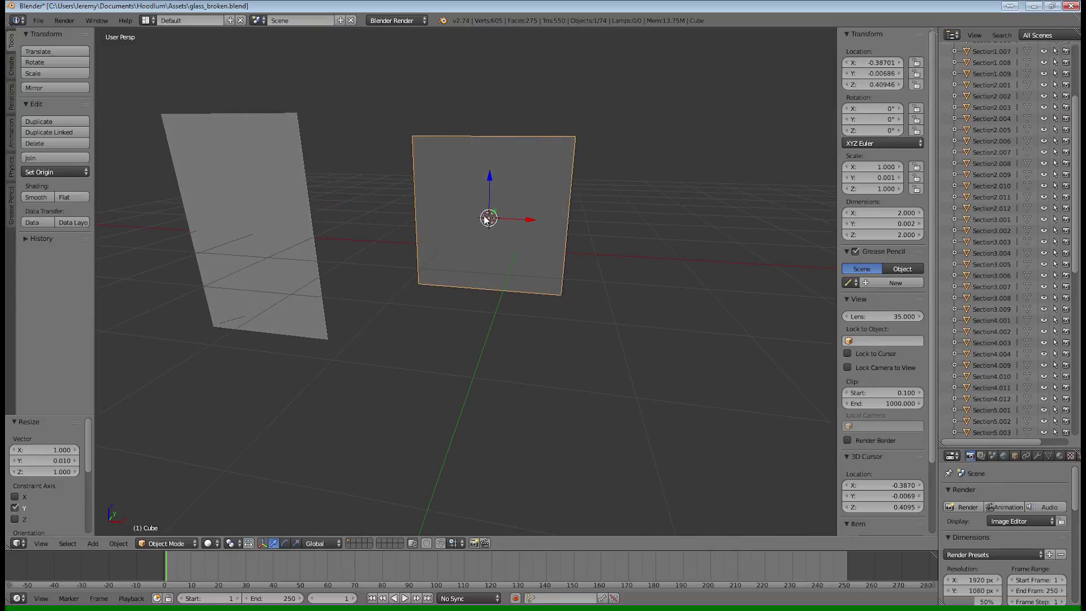
Step: Stretch the pane along Z to a height of 2.573
key("s")
key("z")
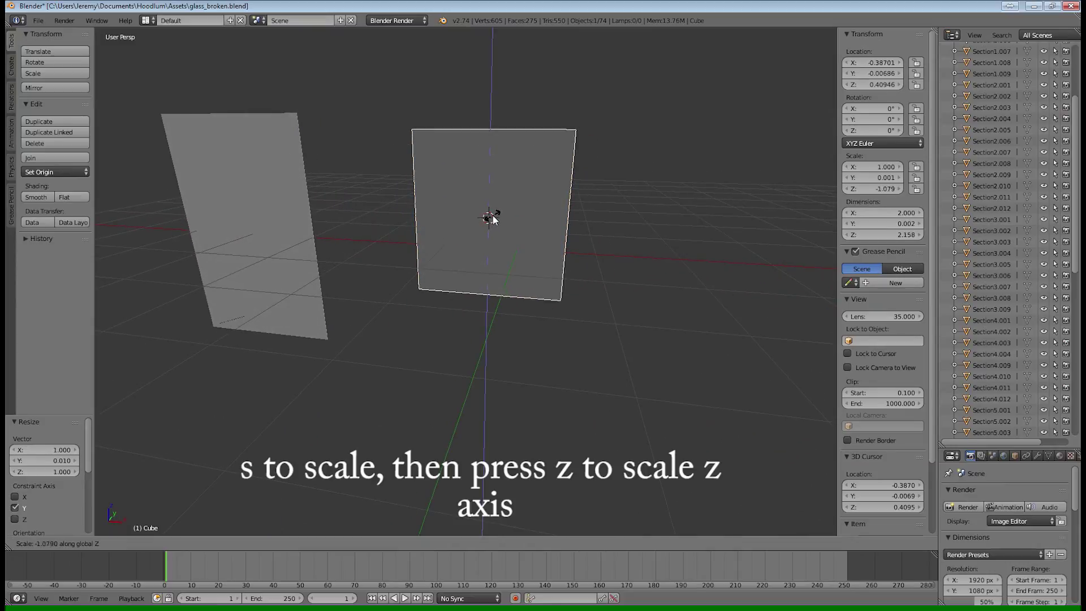
left_click(492, 214)
mouse_move(545, 200)
middle_mouse_down()
mouse_move(599, 185)
mouse_move(526, 201)
middle_mouse_up()
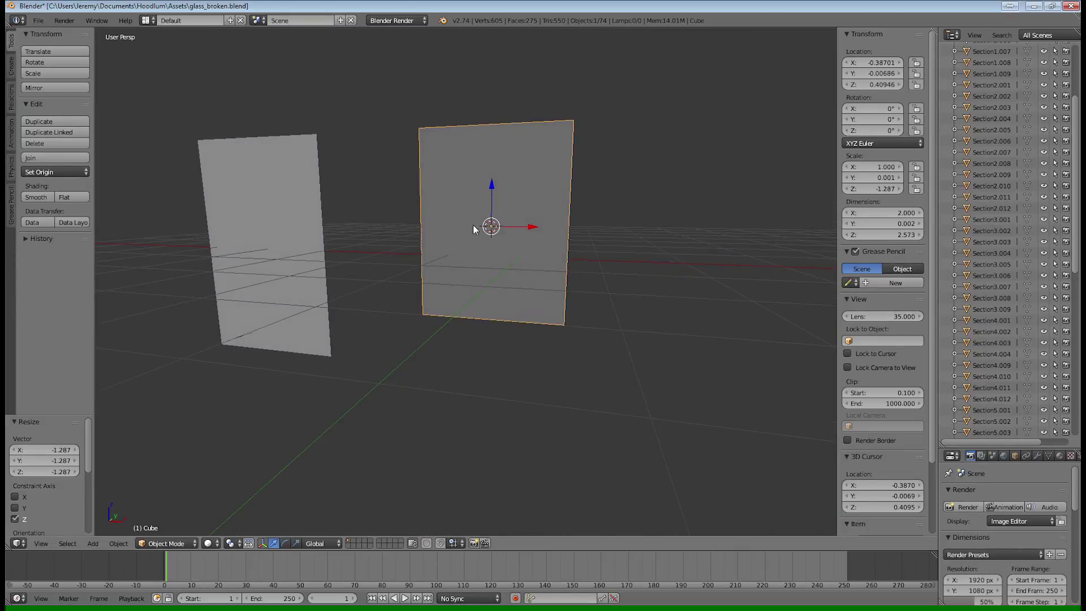
middle_click_drag(473, 225, 499, 229)
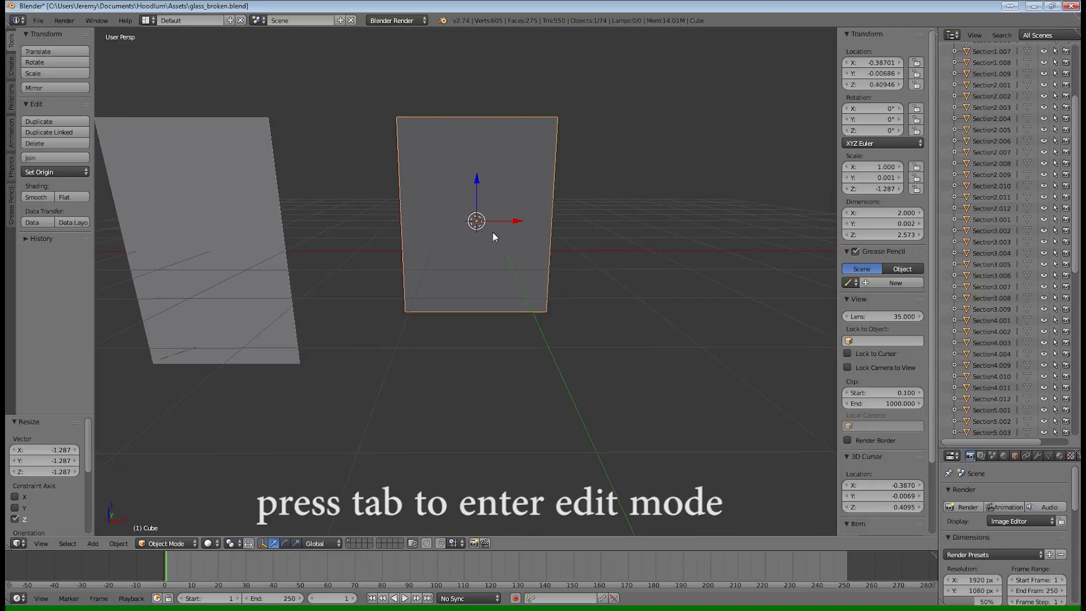
key("Tab")
Step: Loop-cut the pane once vertically and twice horizontally into a six-face grid
key("ctrl+r")
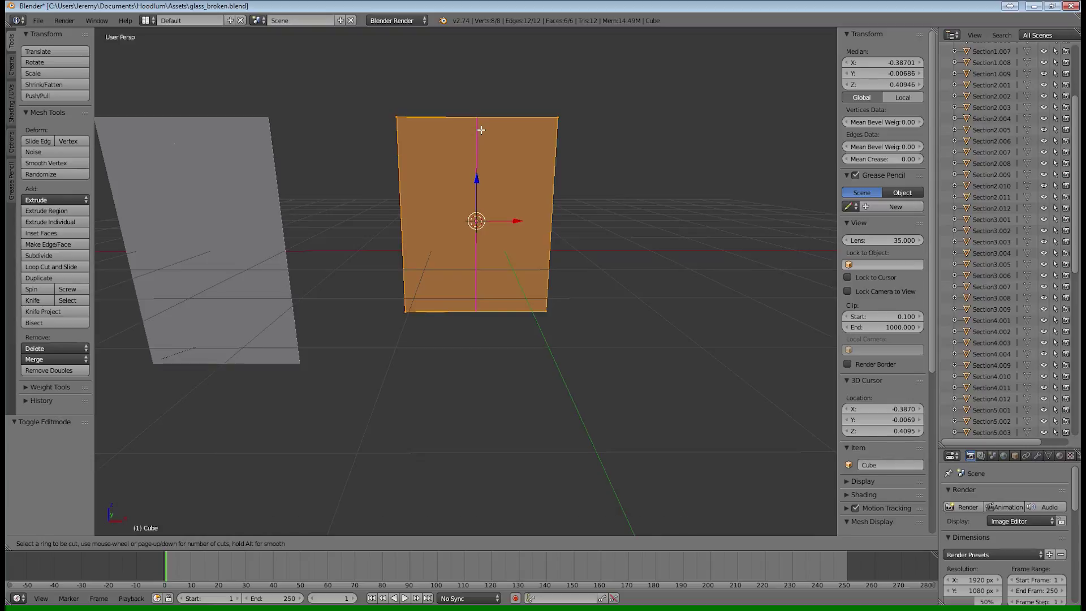
left_click(481, 130)
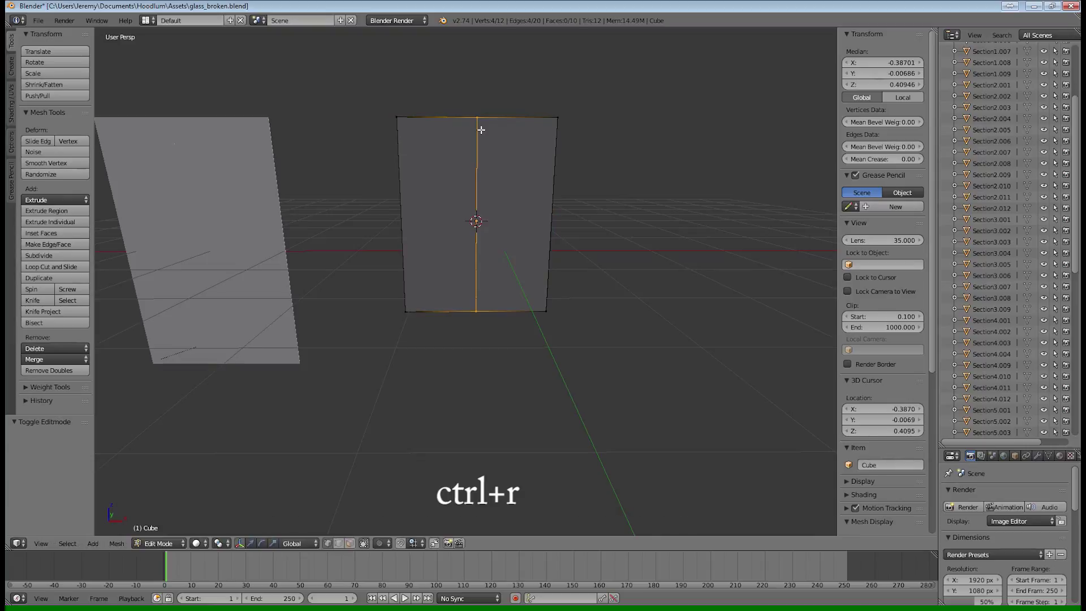
left_click(478, 178)
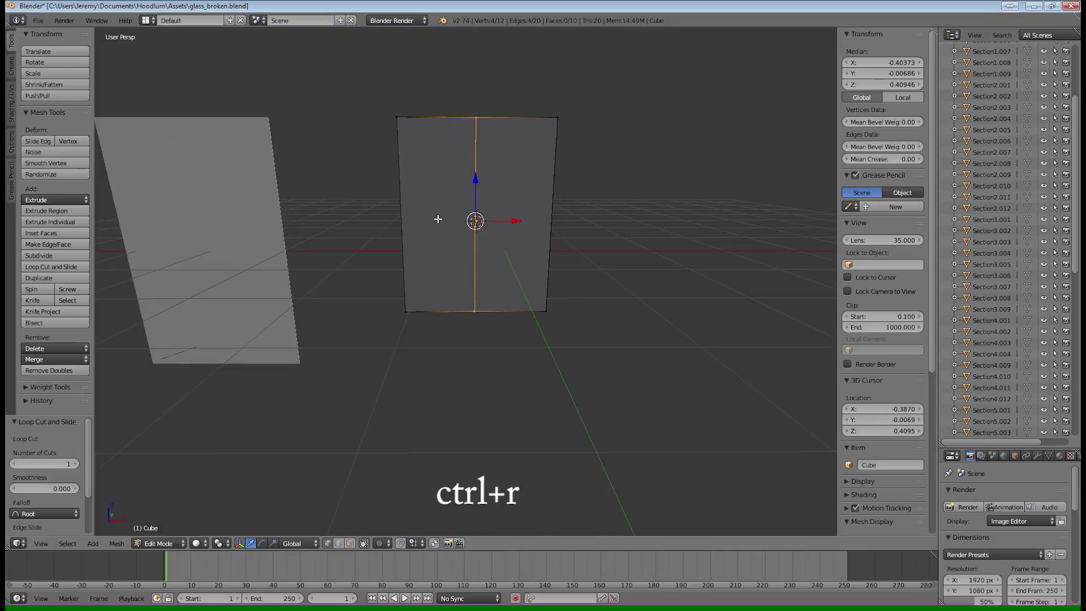
key("ctrl+r")
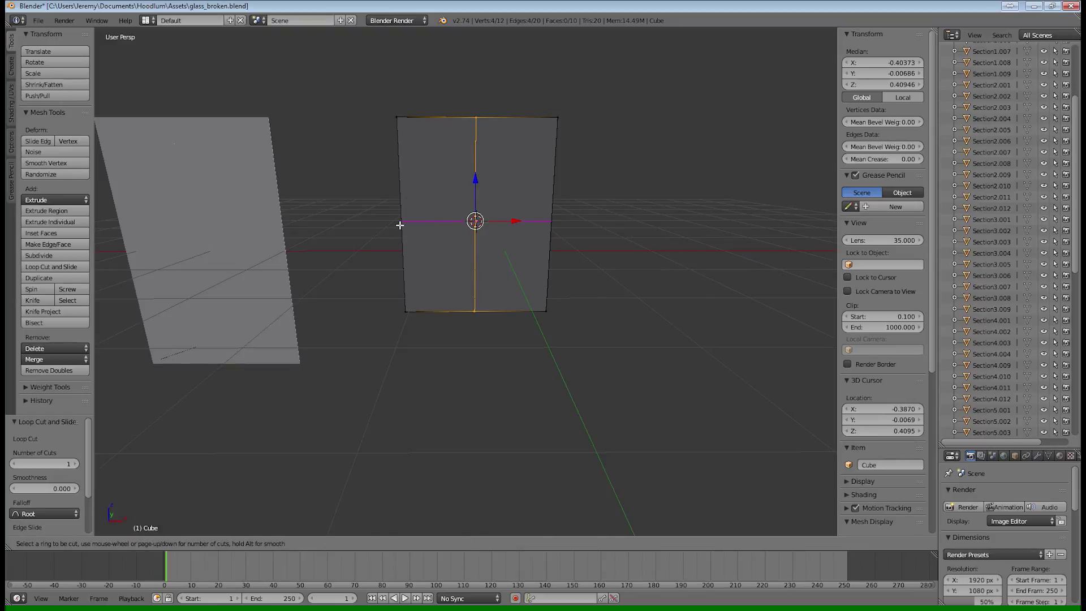
scroll(400, 225, "up", 1)
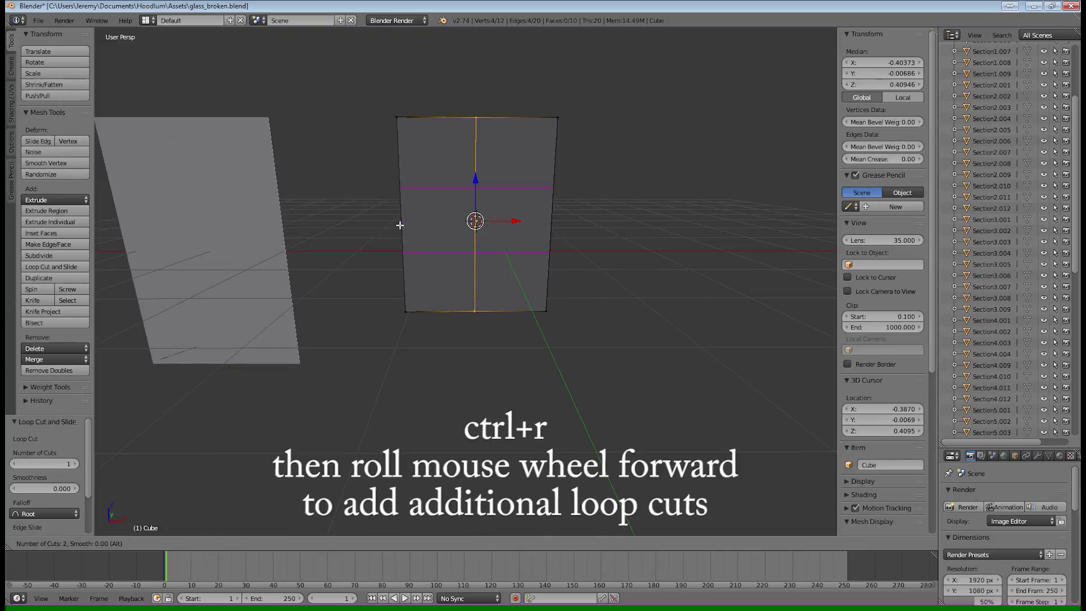
left_click(400, 225)
left_click(464, 210)
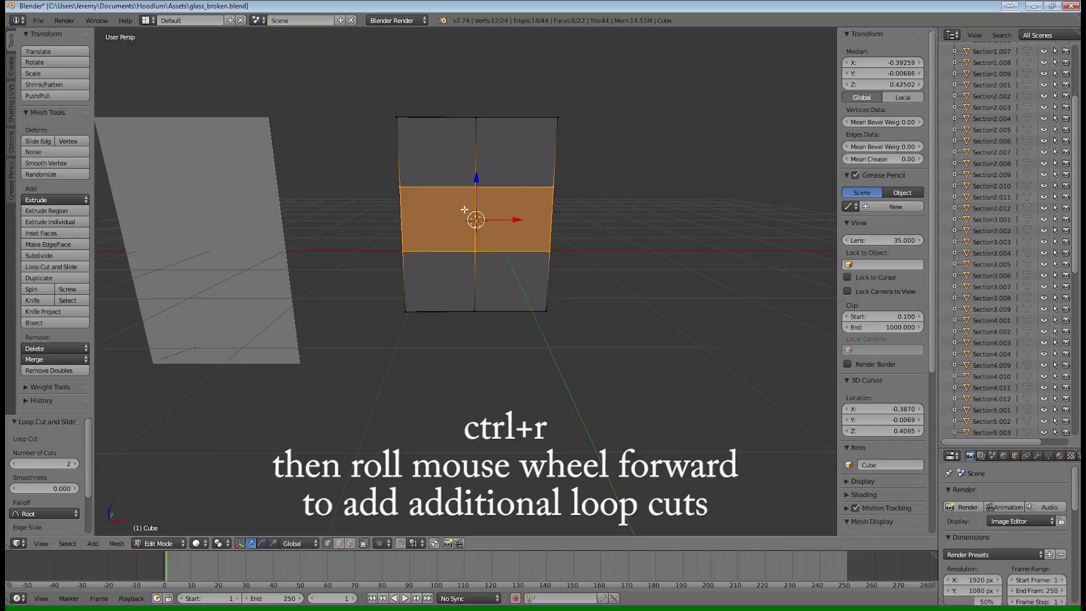
middle_click_drag(464, 210, 500, 217)
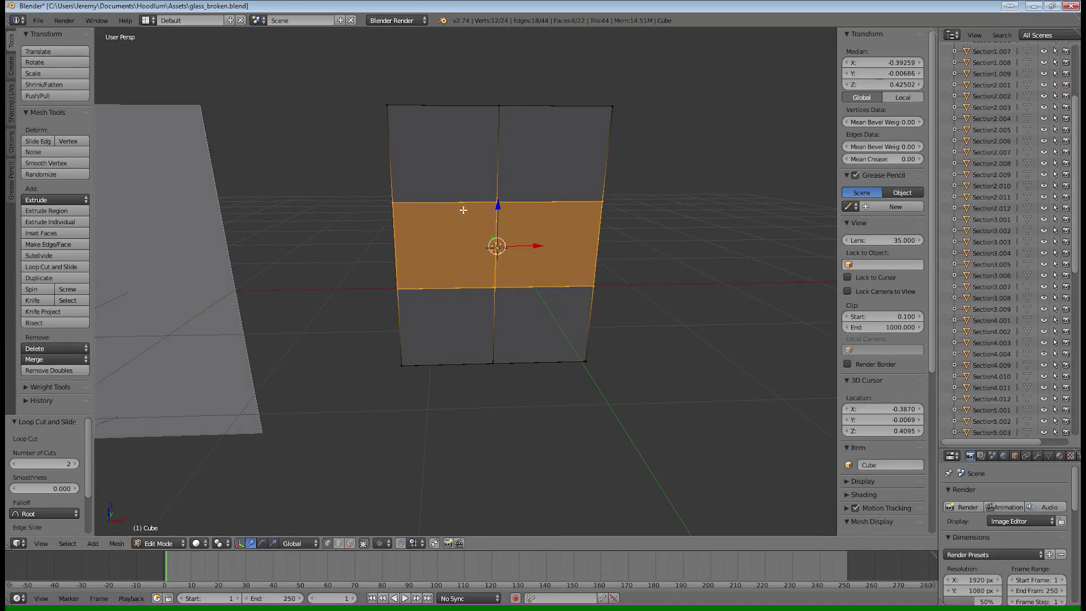
Step: Split off the pane's top-left face and separate it into a new object
right_click(483, 203)
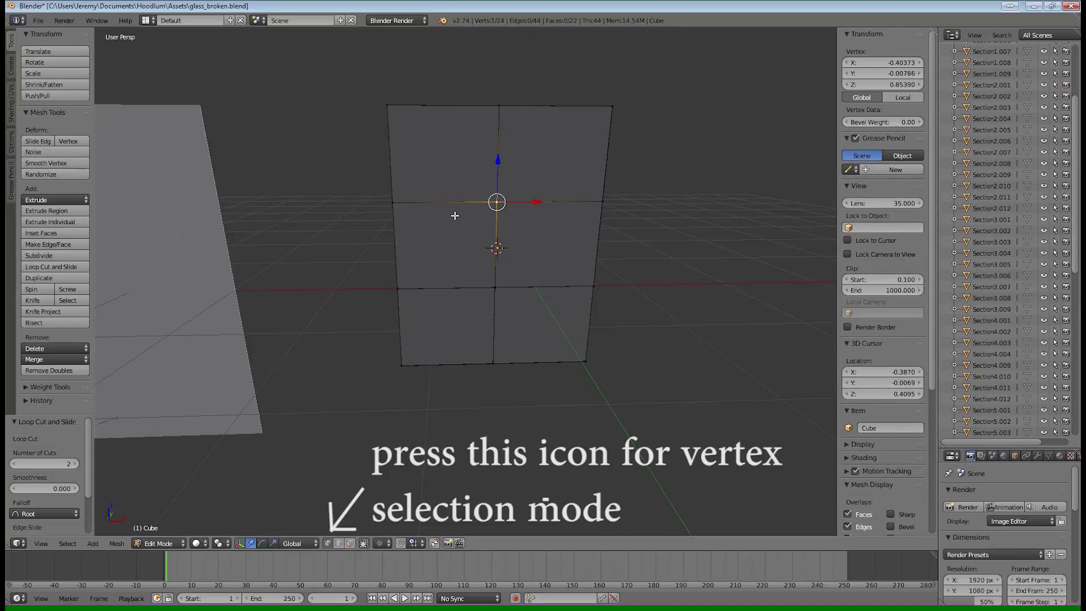
middle_click_drag(422, 215, 432, 194)
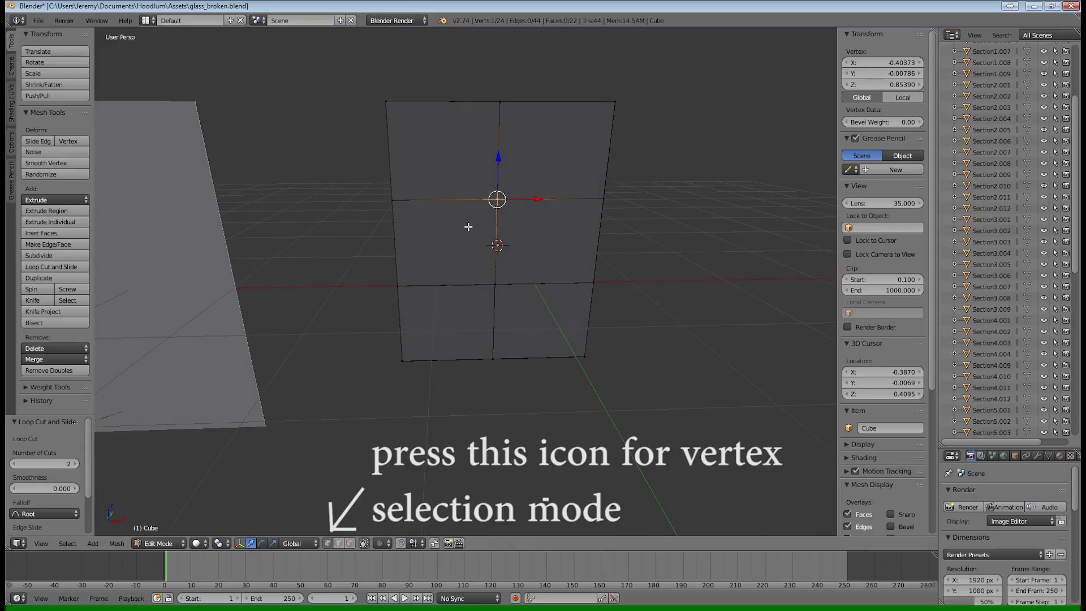
key("b")
left_click_drag(371, 79, 521, 225)
key("y")
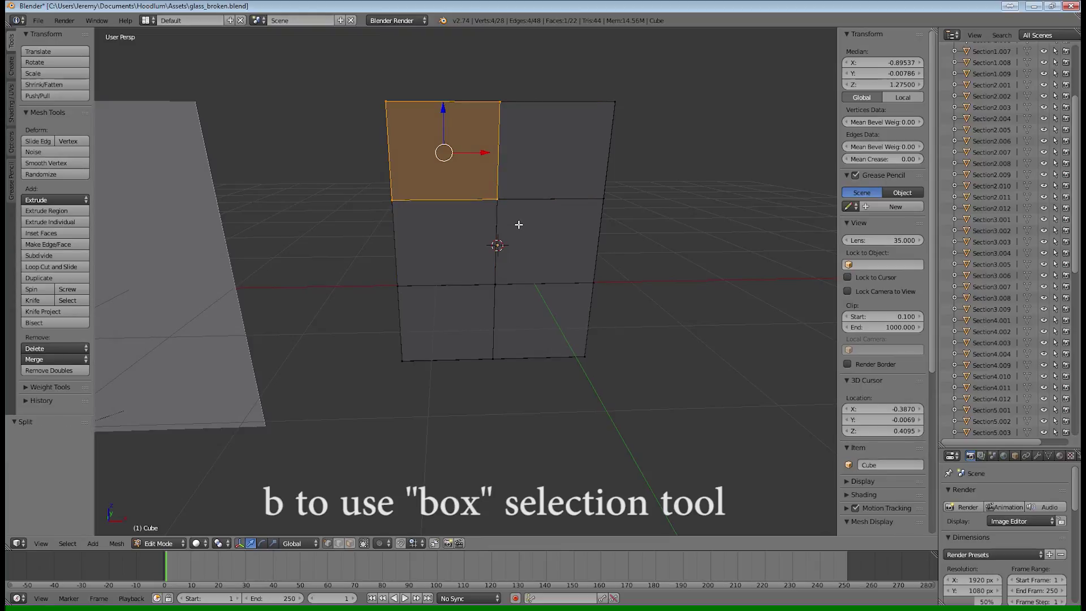
key("b")
left_click_drag(355, 77, 526, 226)
key("p")
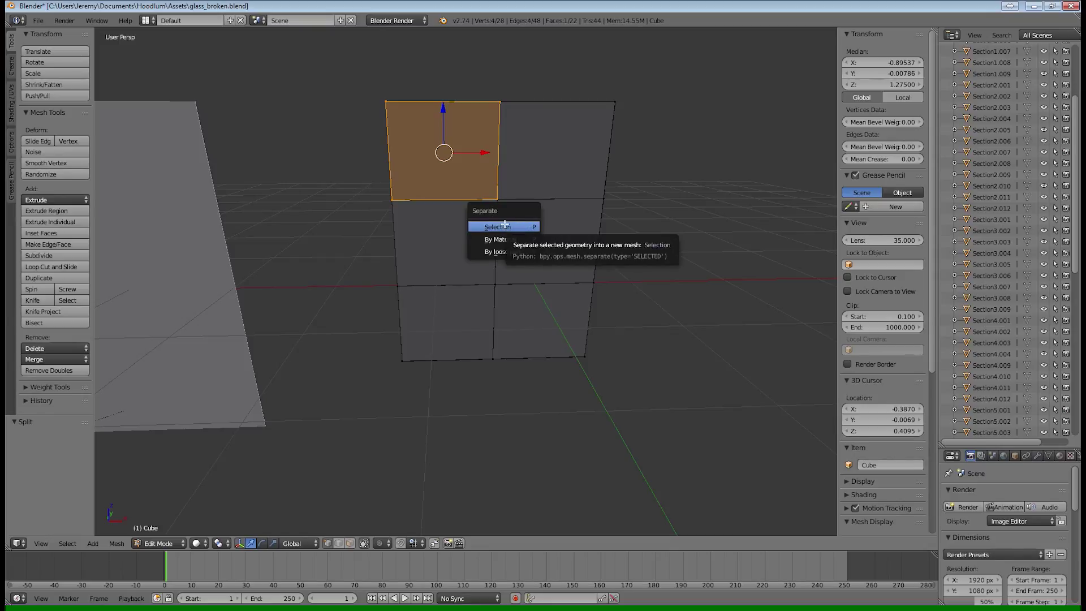
left_click(503, 225)
Step: Move the pane sideways along X in object mode, then revert to the single six-face mesh
key("Tab")
key("Tab")
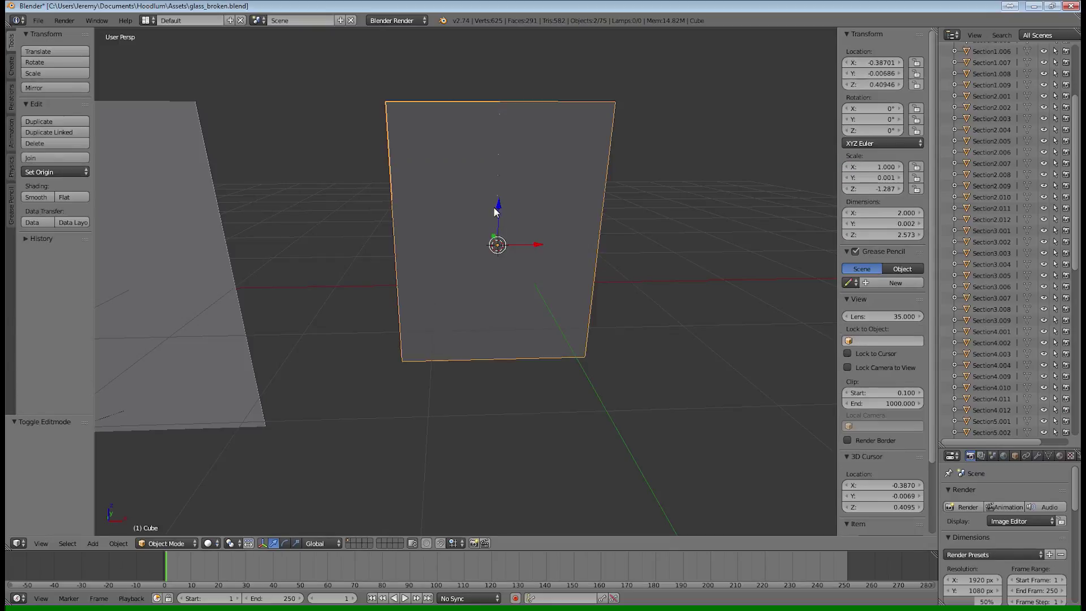
key("Tab")
left_click_drag(534, 246, 476, 226)
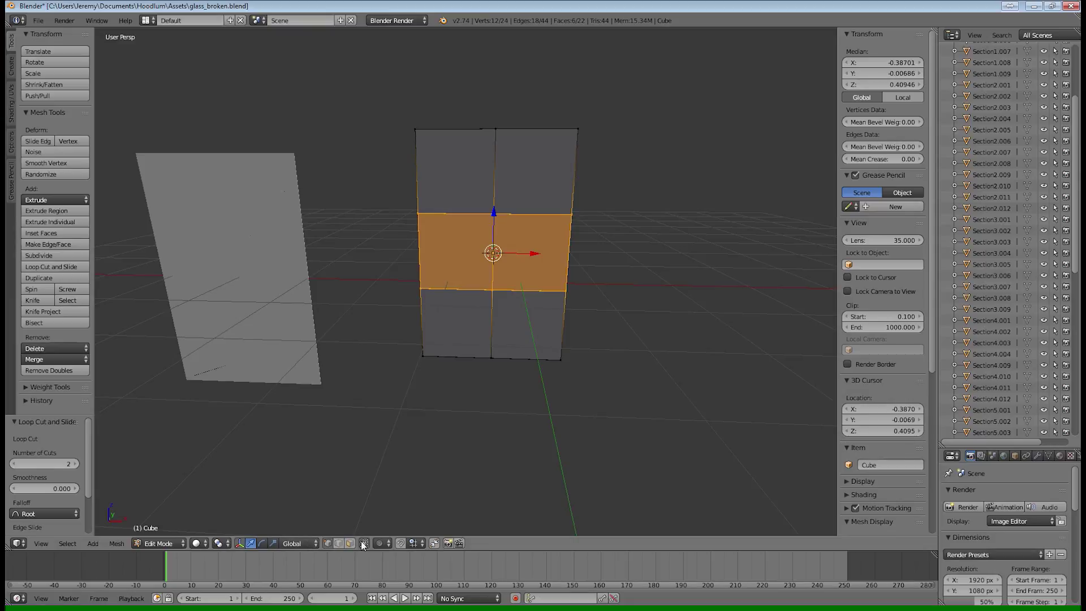
right_click(416, 128)
Step: Separate the upper-left and top-right faces into their own objects
key("b")
left_click_drag(417, 126, 514, 243)
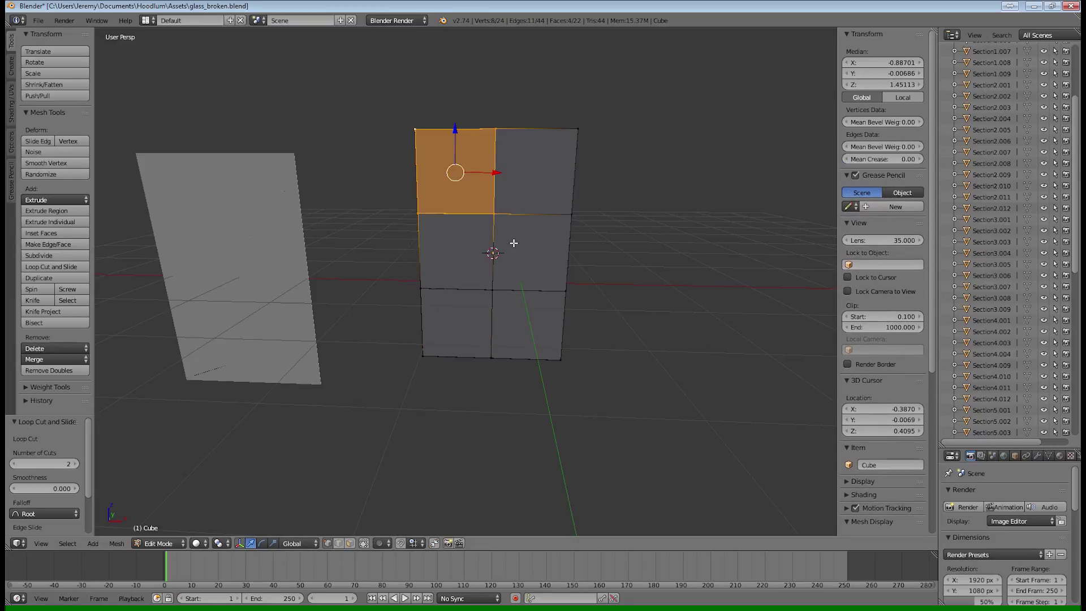
key("p")
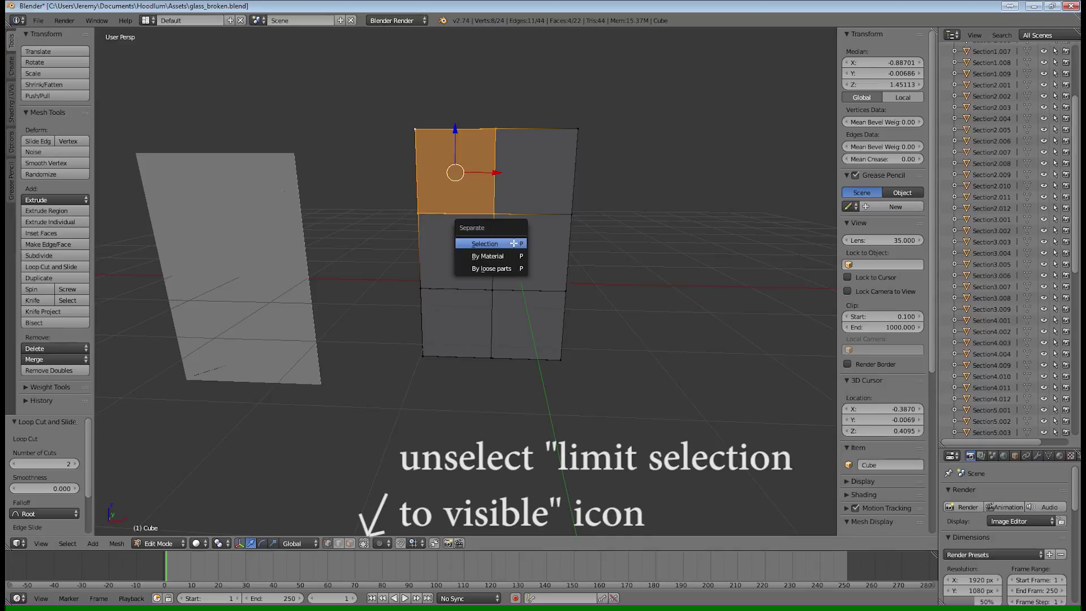
left_click(484, 243)
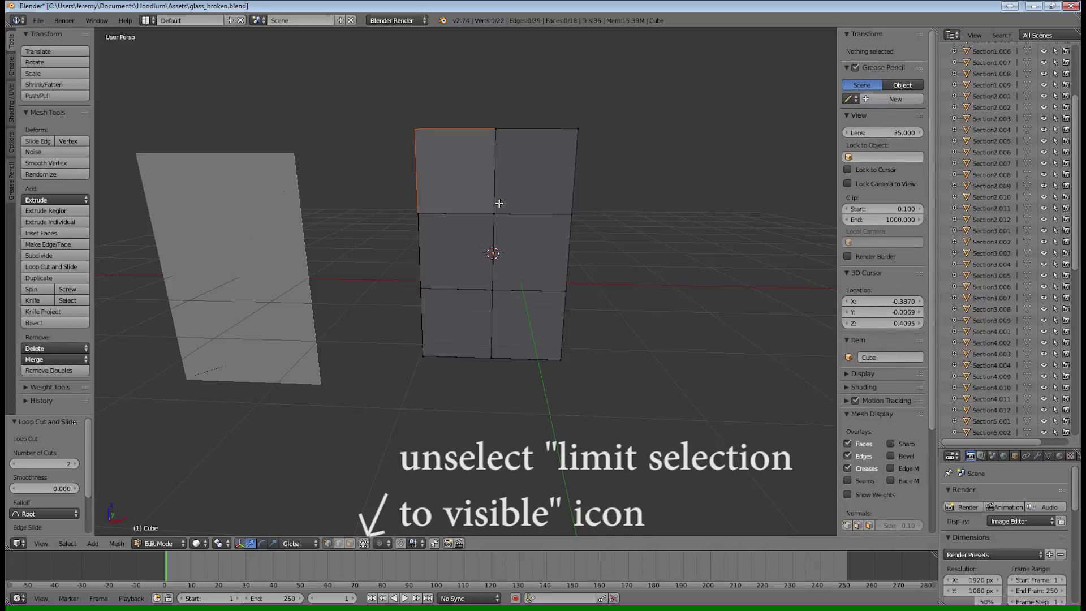
right_click(495, 129)
key("b")
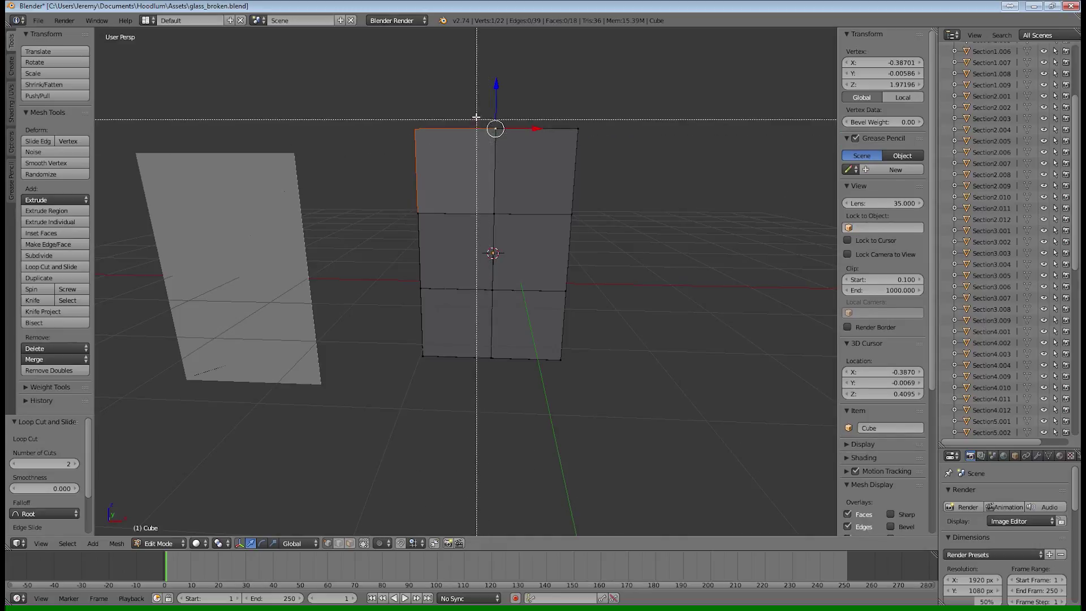
left_click_drag(476, 100, 614, 249)
key("p")
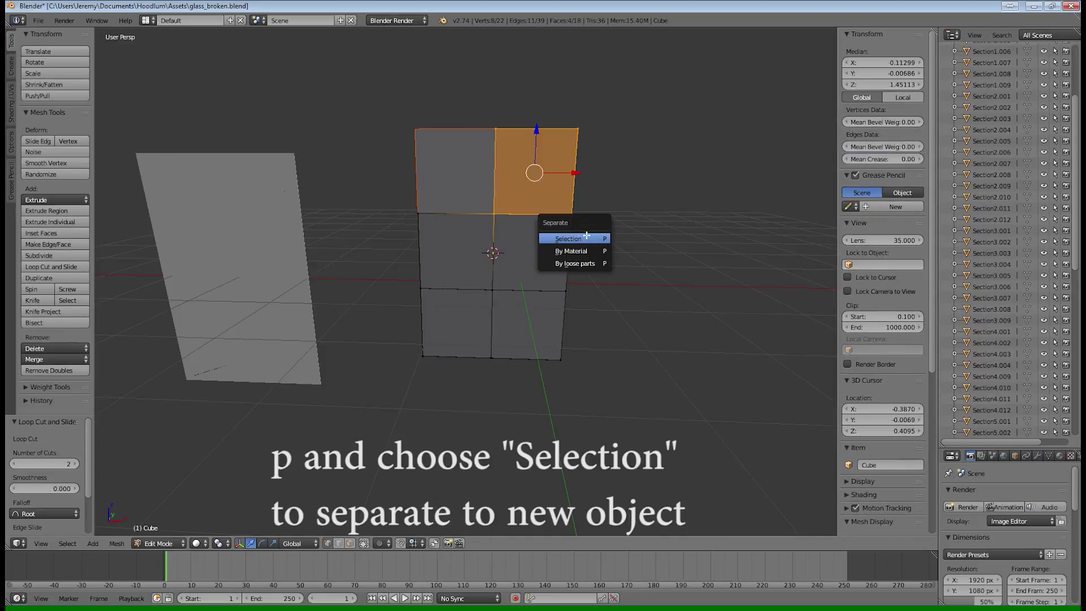
left_click(574, 238)
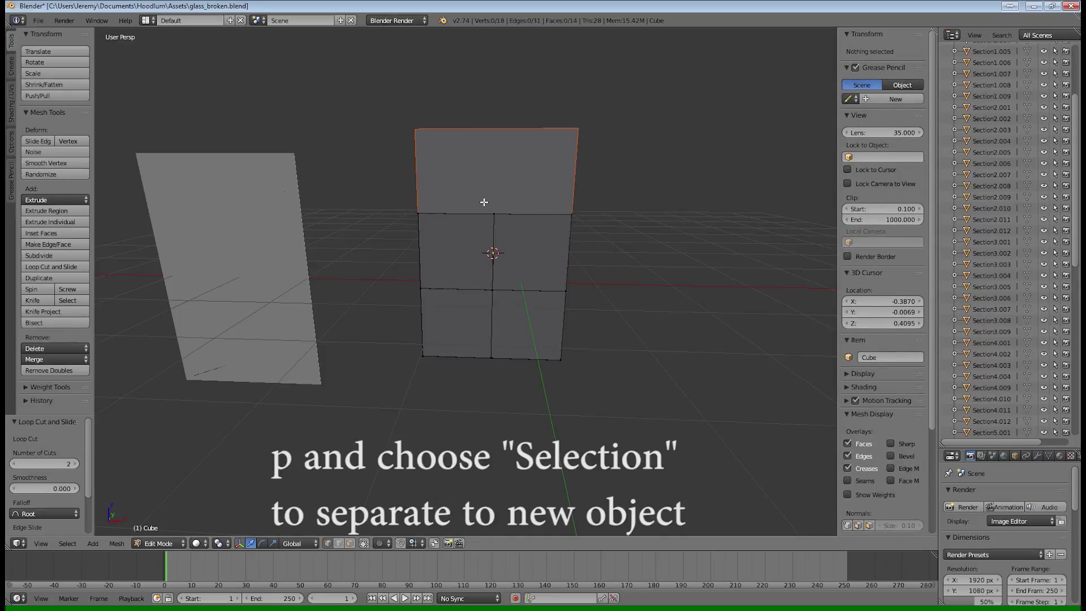
Step: Check the separated top pieces in object mode, then return to editing the remaining pane
key("Tab")
right_click(465, 151)
right_click(537, 159)
right_click(507, 243)
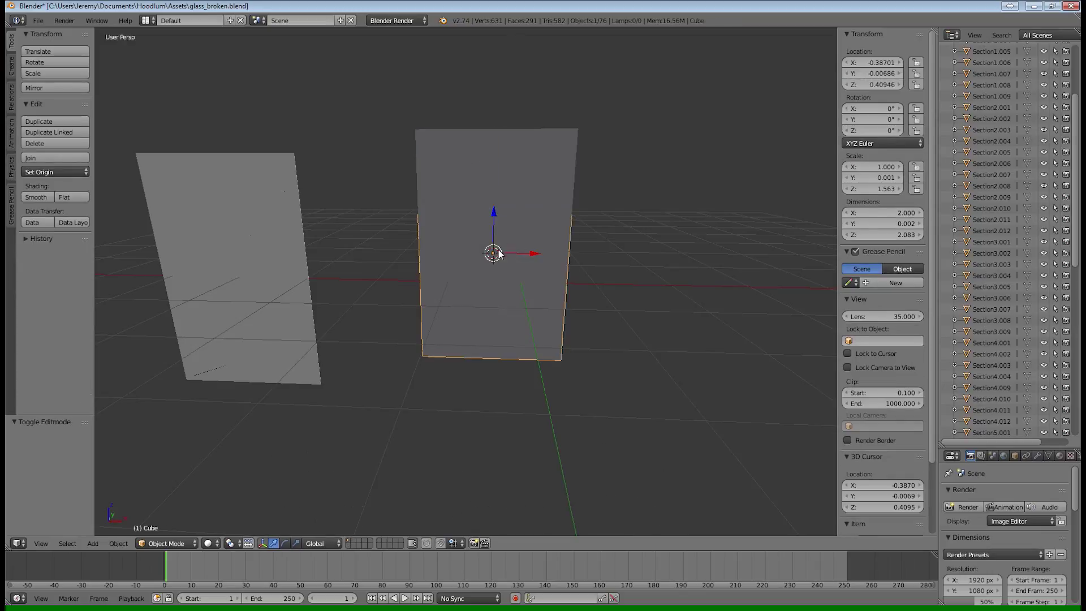
mouse_move(495, 213)
left_mouse_down()
mouse_move(490, 240)
mouse_move(492, 228)
left_mouse_up()
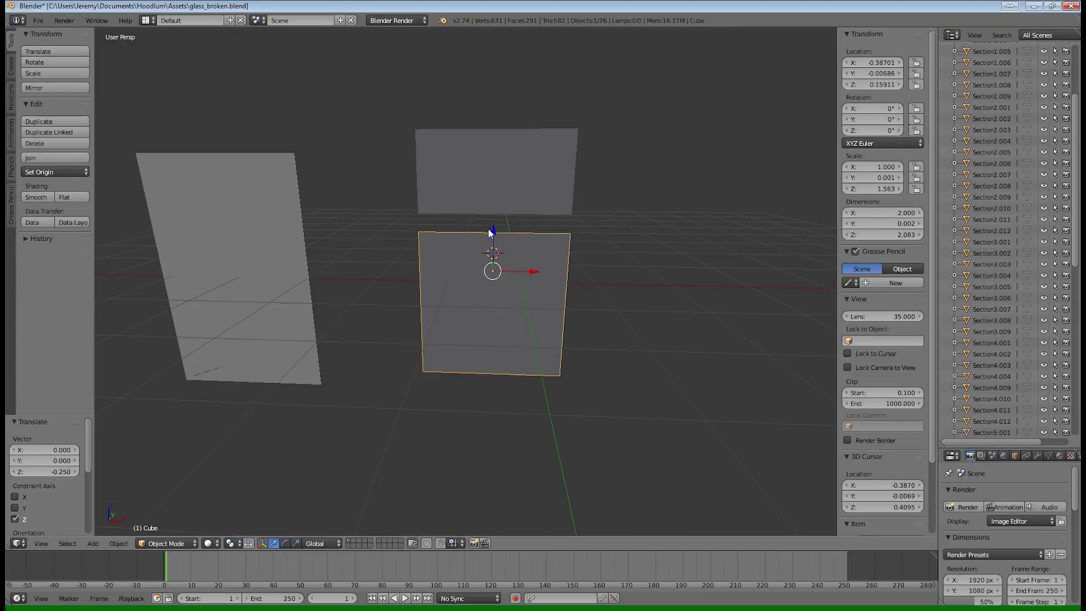
right_click(492, 228)
key("Tab")
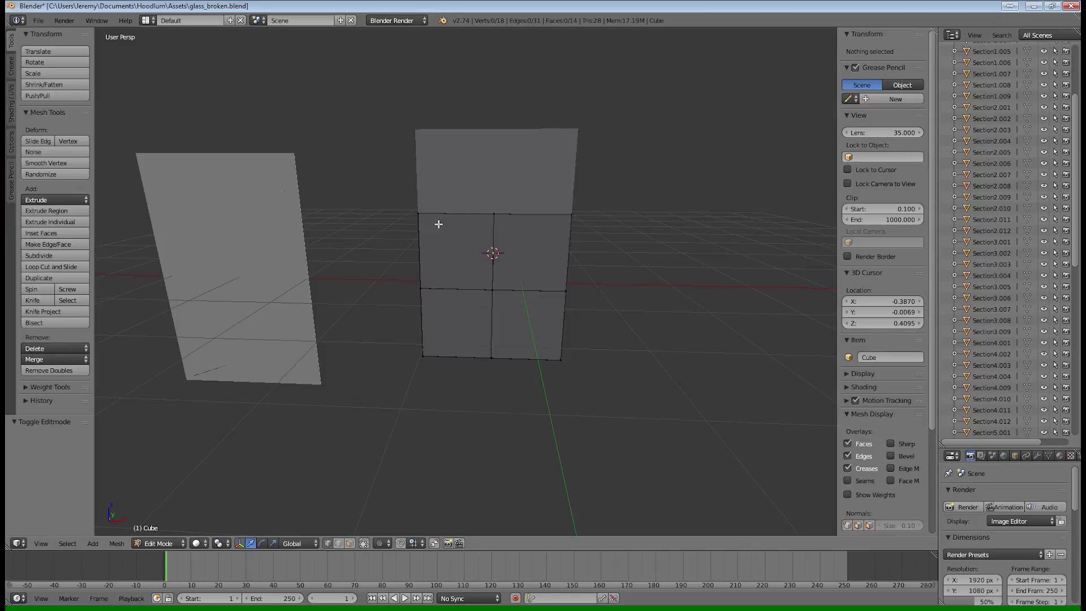
Step: Separate the middle-left and middle-right faces into their own objects
right_click(419, 213)
key("b")
left_click_drag(400, 185, 512, 307)
key("p")
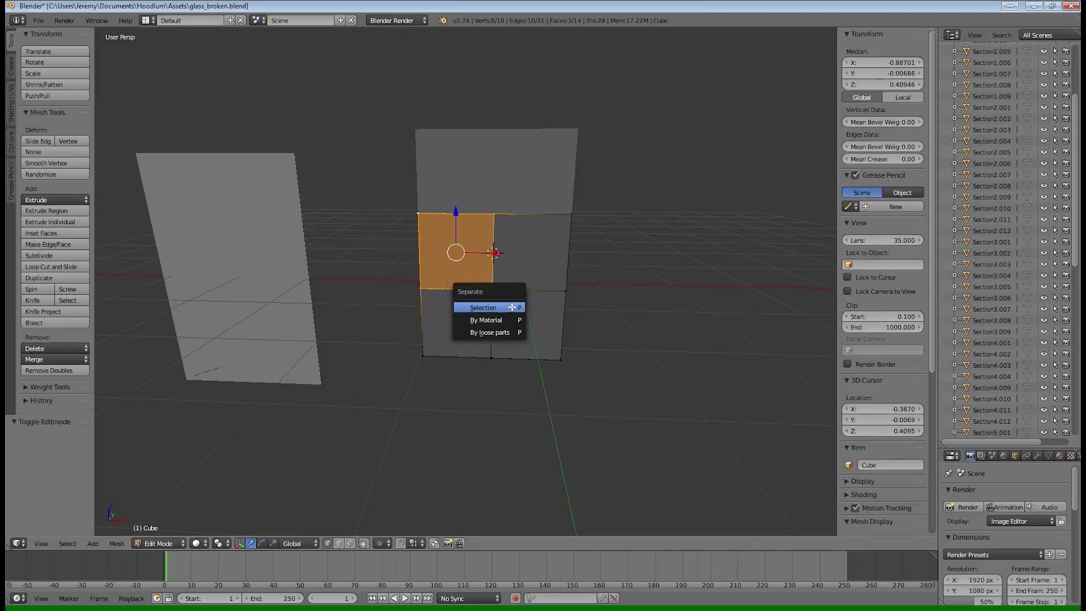
left_click(511, 307)
right_click(495, 214)
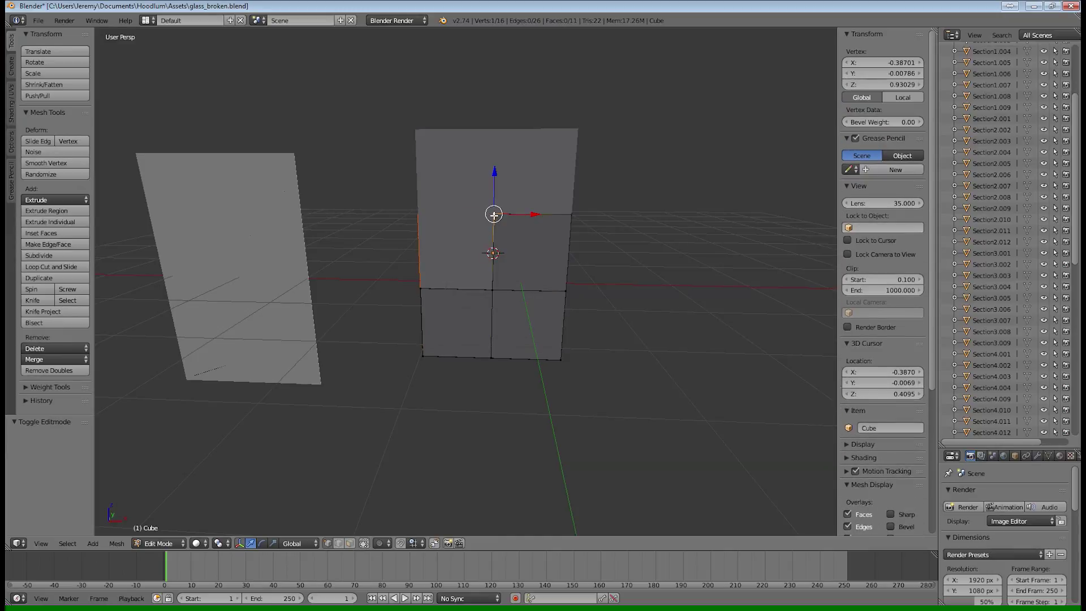
left_click_drag(479, 195, 601, 316)
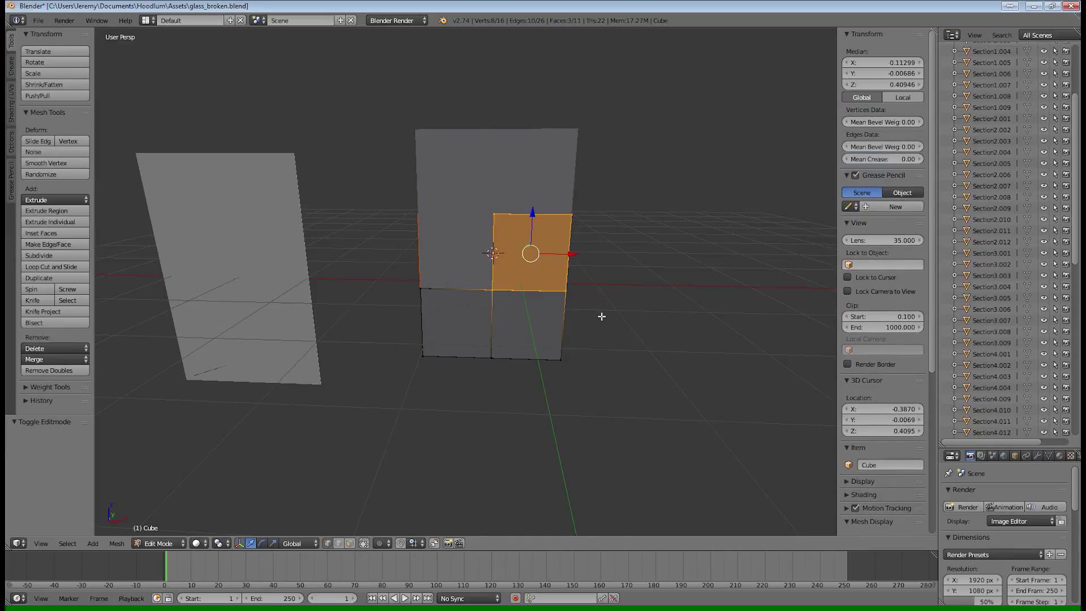
key("p")
left_click(598, 315)
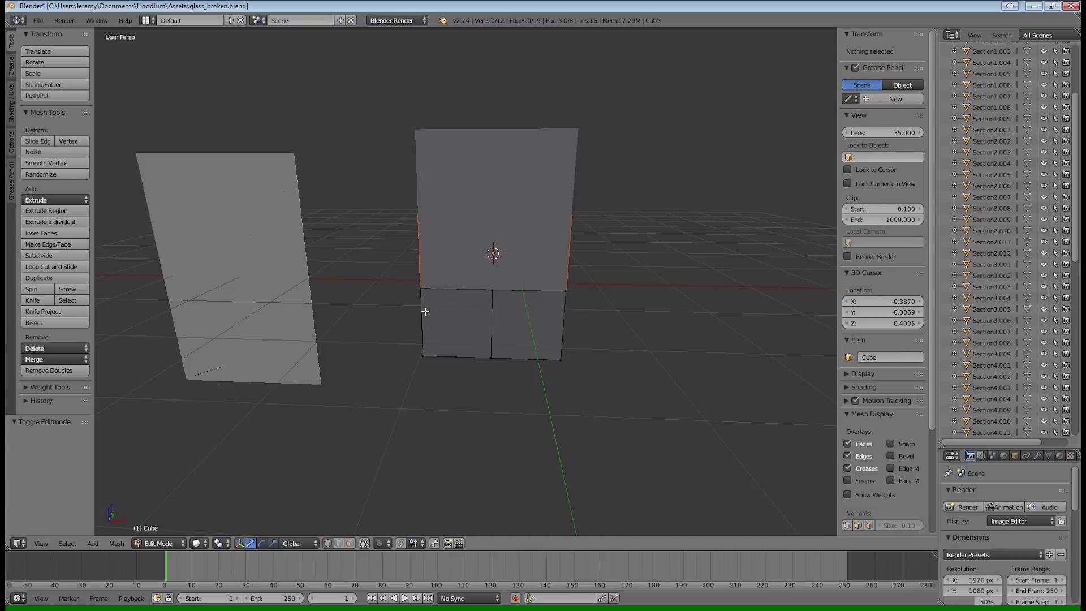
Step: Separate the lower-left and lower-right faces, leaving the original mesh empty, and return to object mode
key("b")
left_click_drag(404, 265, 510, 375)
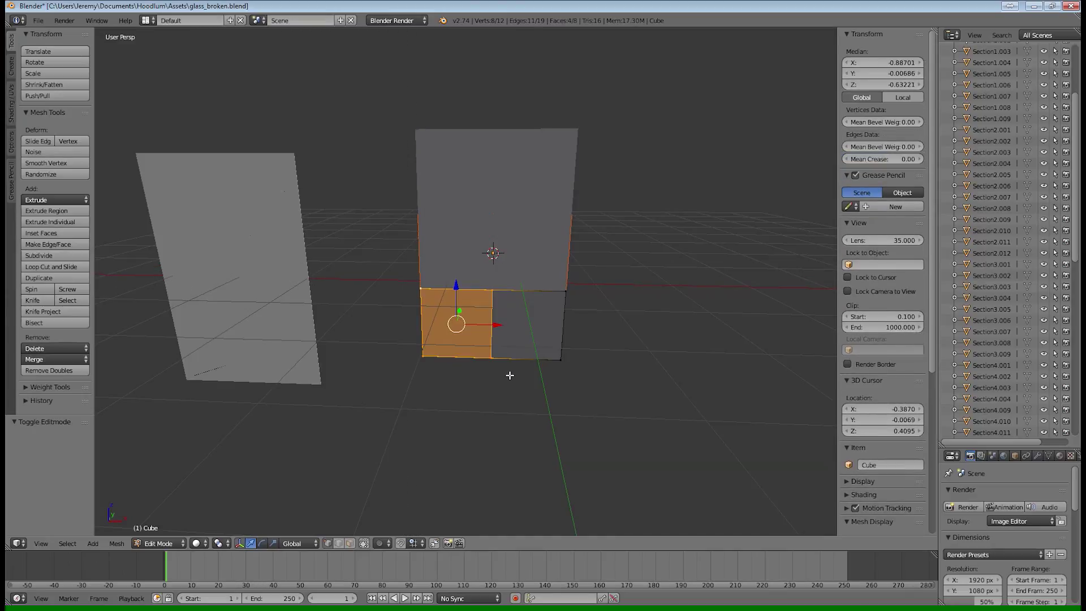
key("p")
left_click(509, 372)
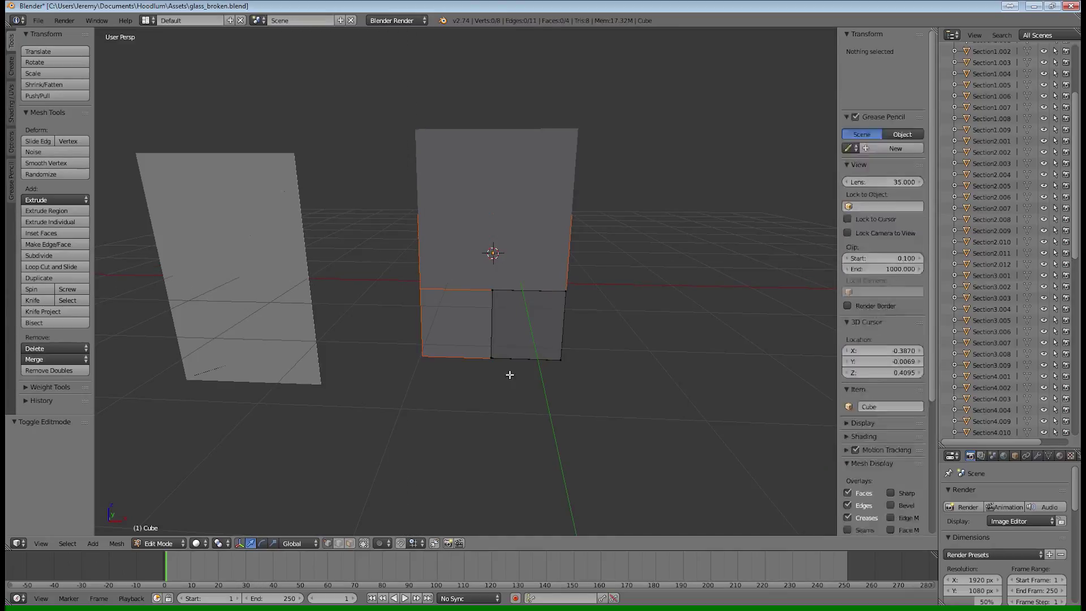
right_click(492, 290)
key("b")
left_click_drag(478, 267, 592, 393)
key("p")
left_click(529, 347)
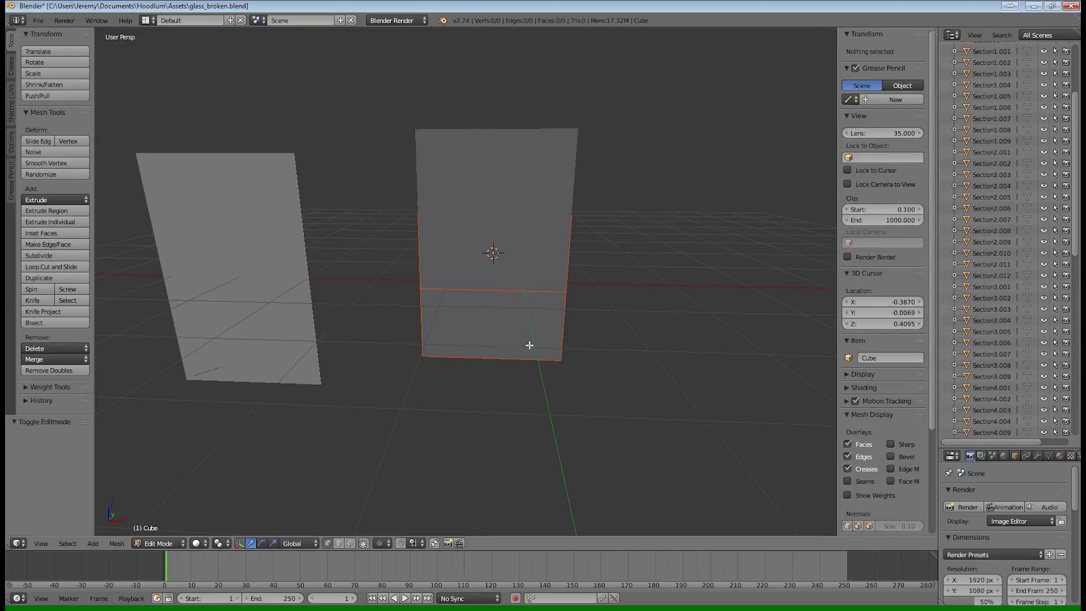
key("Tab")
key("Tab")
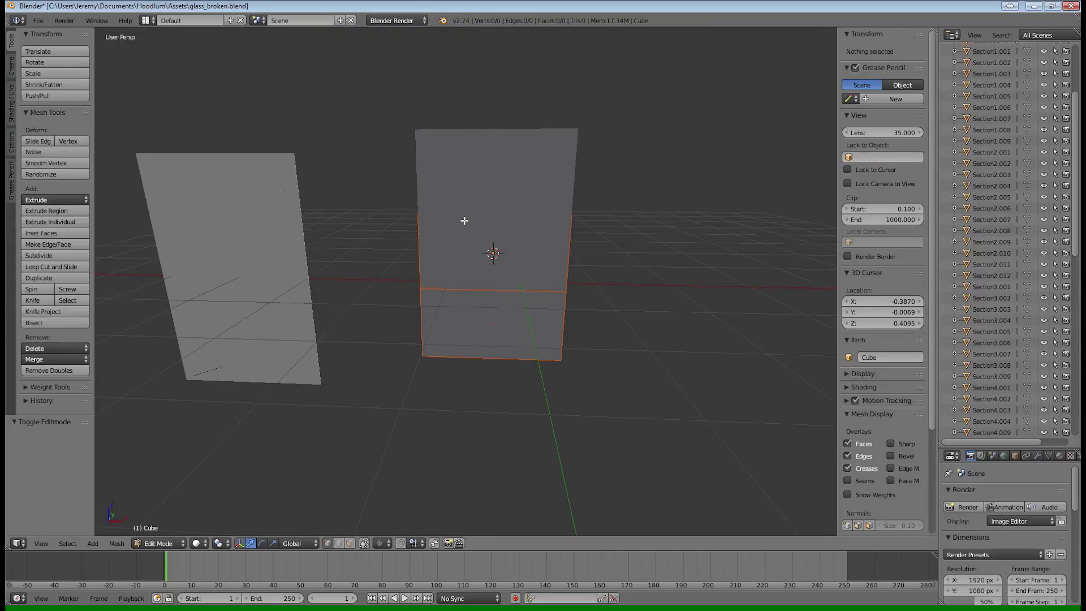
key("Tab")
Step: Inspect the separated pieces, test-moving Cube.004 along X and cancelling so it stays put
right_click(423, 229)
right_click(534, 298)
right_click(466, 315)
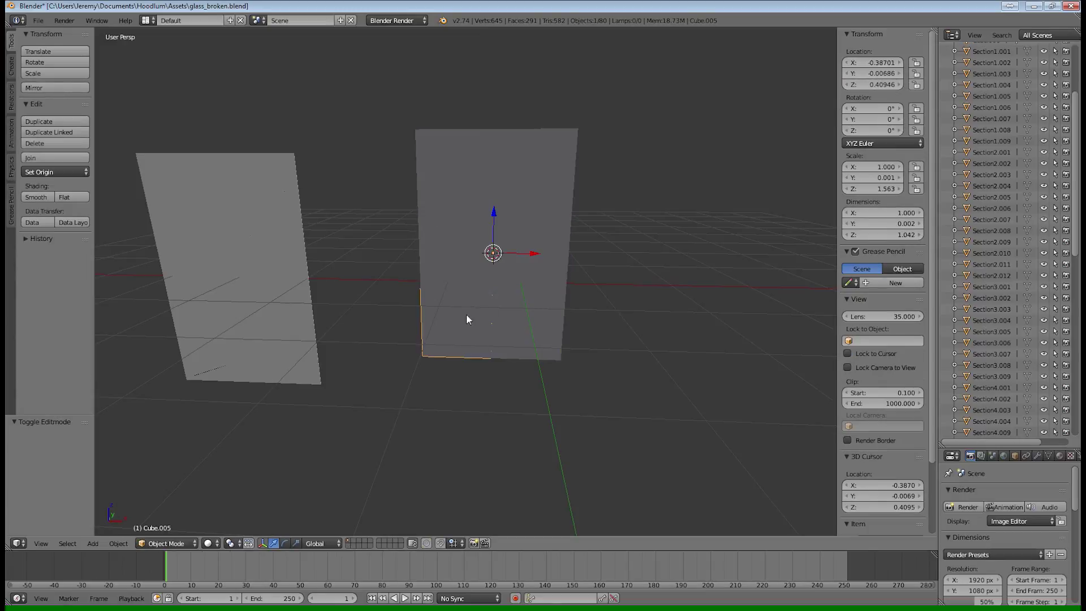
right_click(533, 158)
right_click(533, 245)
key("g")
key("x")
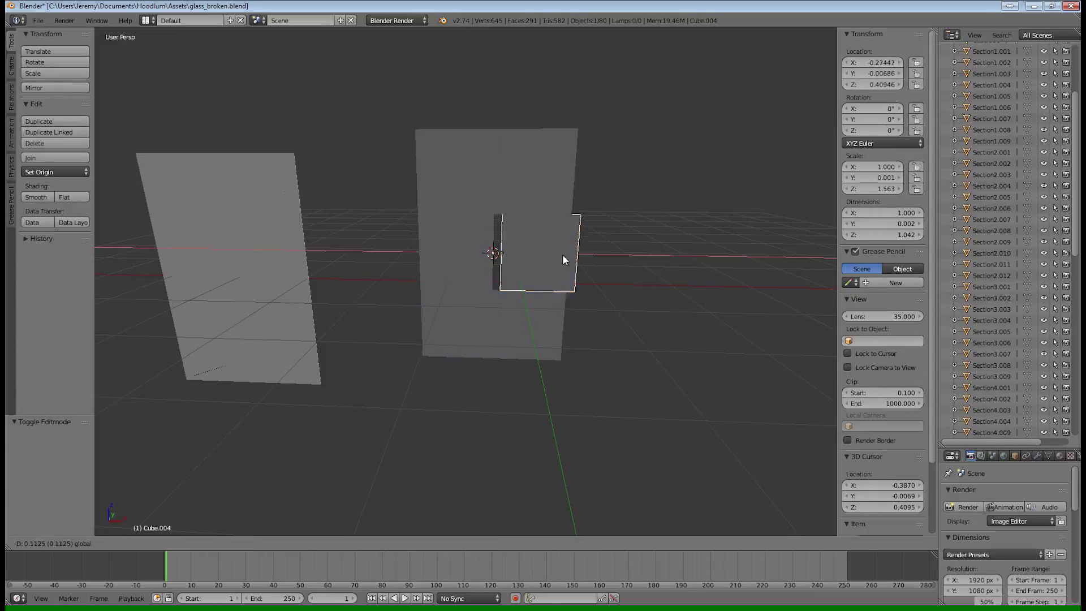
right_click(547, 254)
middle_click_drag(508, 294, 567, 230)
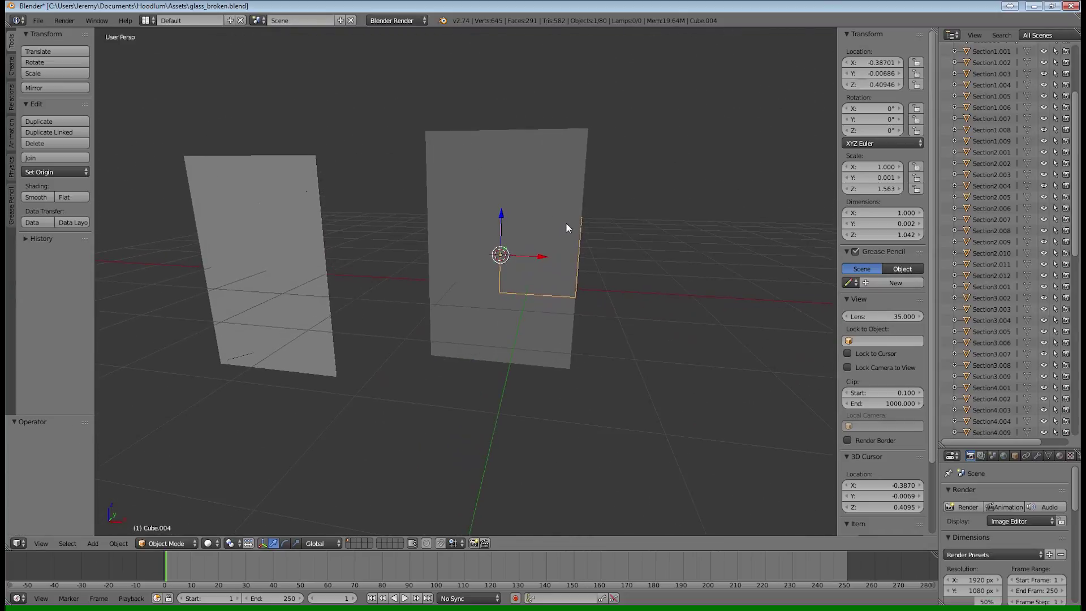
Step: Select the upper-left piece Cube.001 and enter Edit Mode on it
right_click(456, 170)
middle_click_drag(474, 201, 482, 174)
key("Tab")
Step: Add two vertical and two horizontal loop cuts across Cube.001's face
key("ctrl+r")
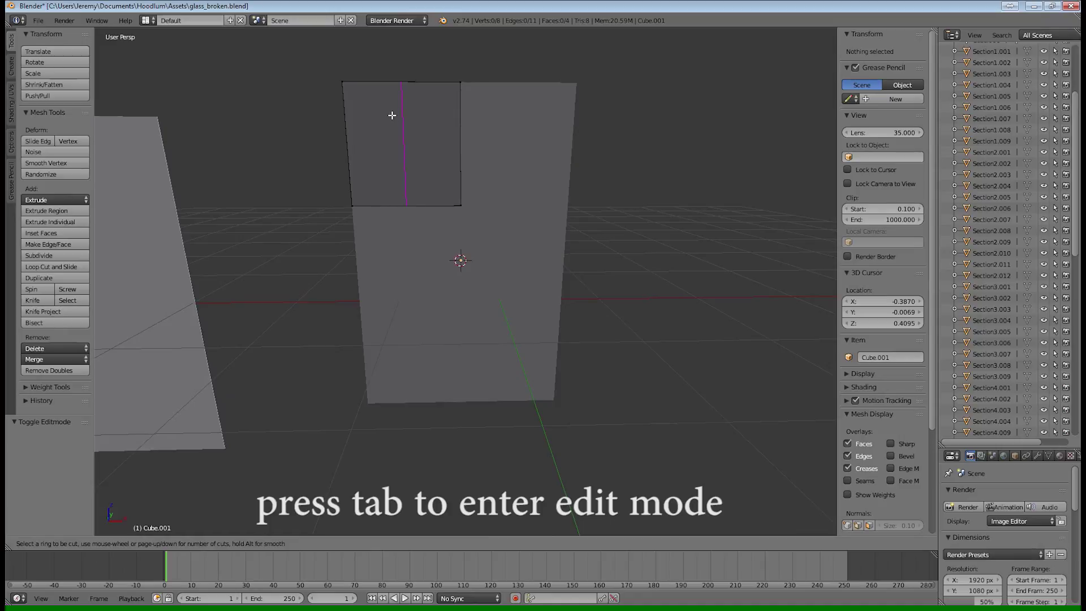
left_click(392, 114)
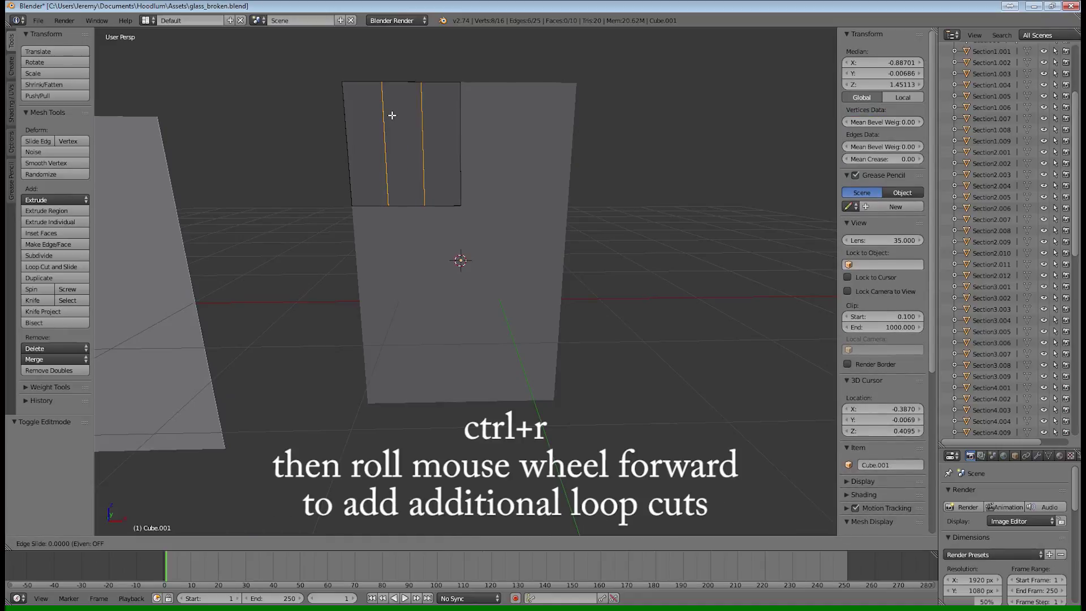
right_click(392, 115)
key("ctrl+r")
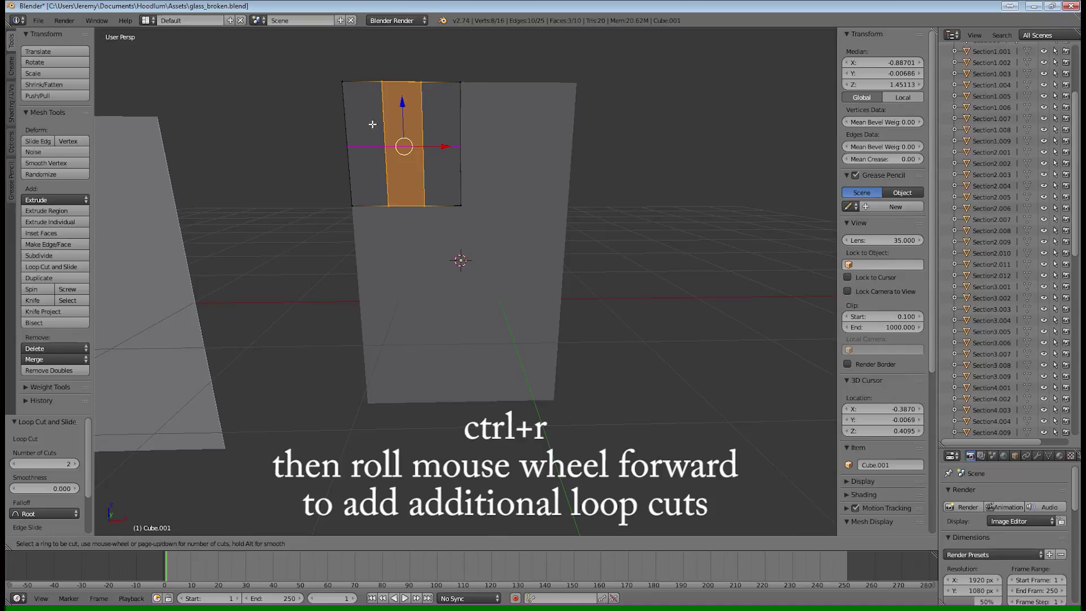
scroll(362, 138, "up", 1)
left_click(362, 139)
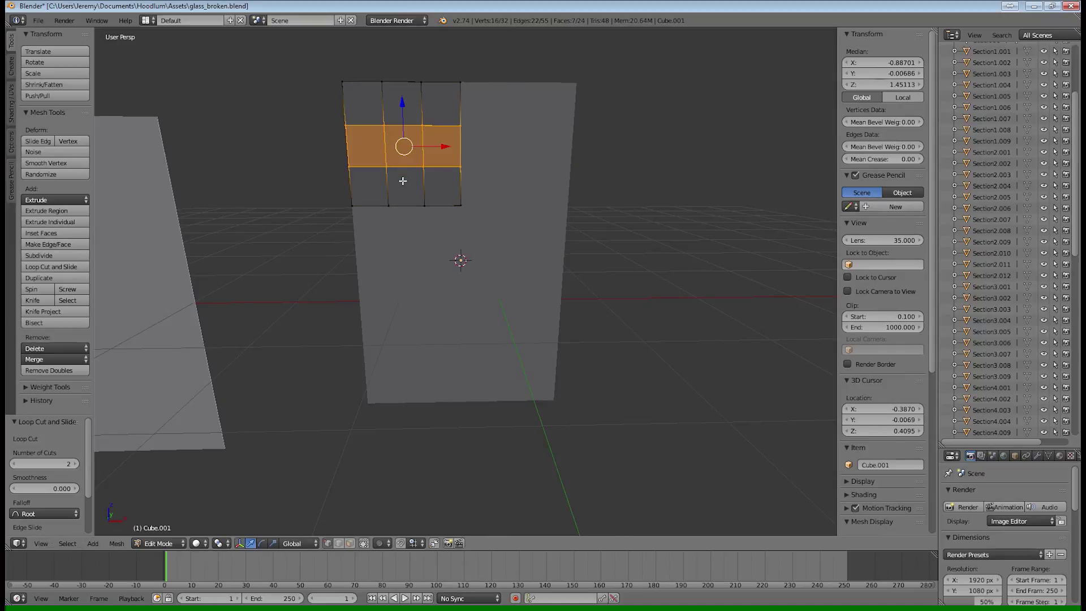
middle_click_drag(502, 134, 570, 201)
scroll(508, 139, "up", 2)
Step: Shift one coincident vertex pair of the grid sideways along X
right_click(415, 124)
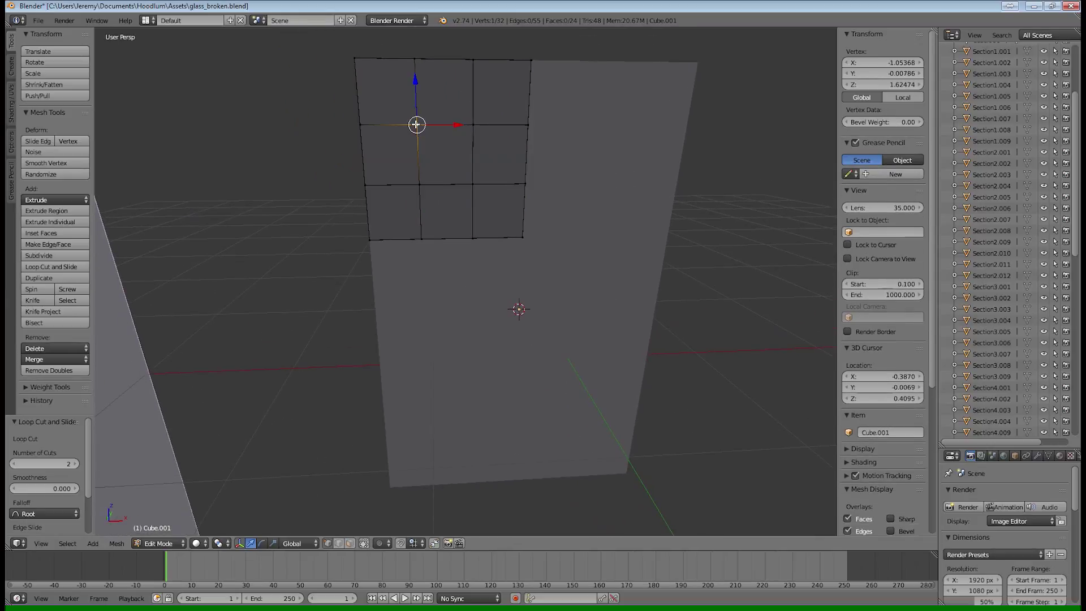
key("b")
left_click_drag(402, 108, 436, 135)
key("g")
key("x")
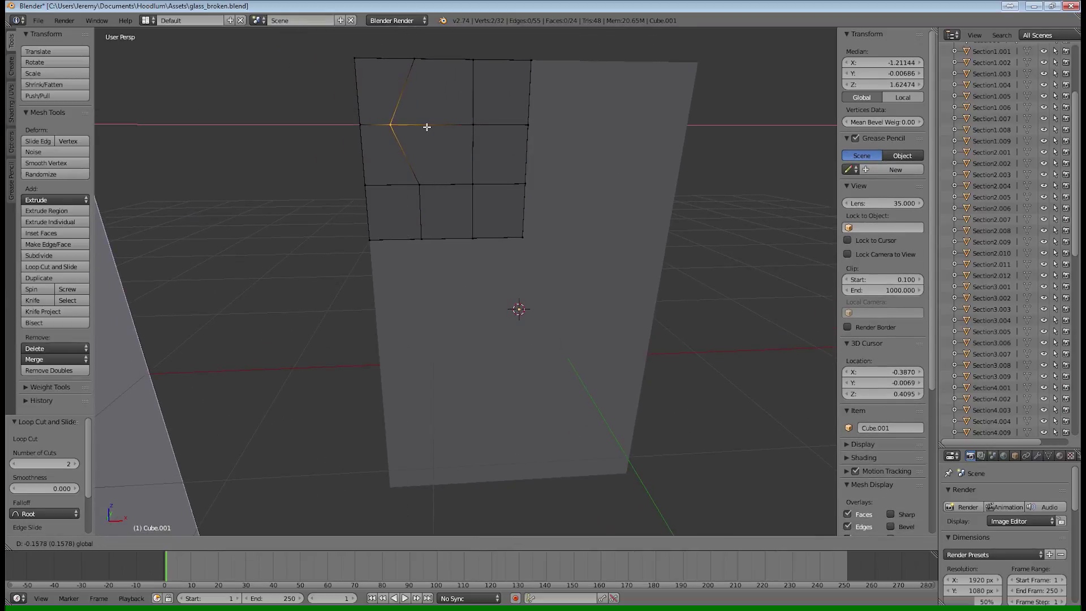
left_click(427, 127)
Step: Raise two more coincident vertex pairs along Z to make the cracks jagged
right_click(420, 186)
key("b")
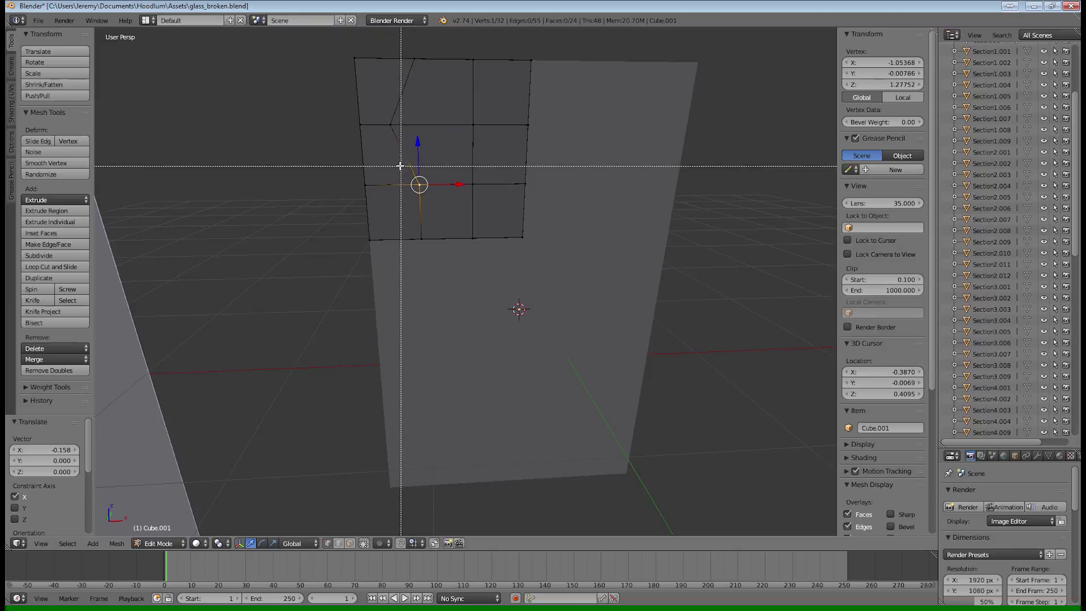
left_click_drag(403, 169, 435, 196)
key("g")
key("z")
left_click(422, 122)
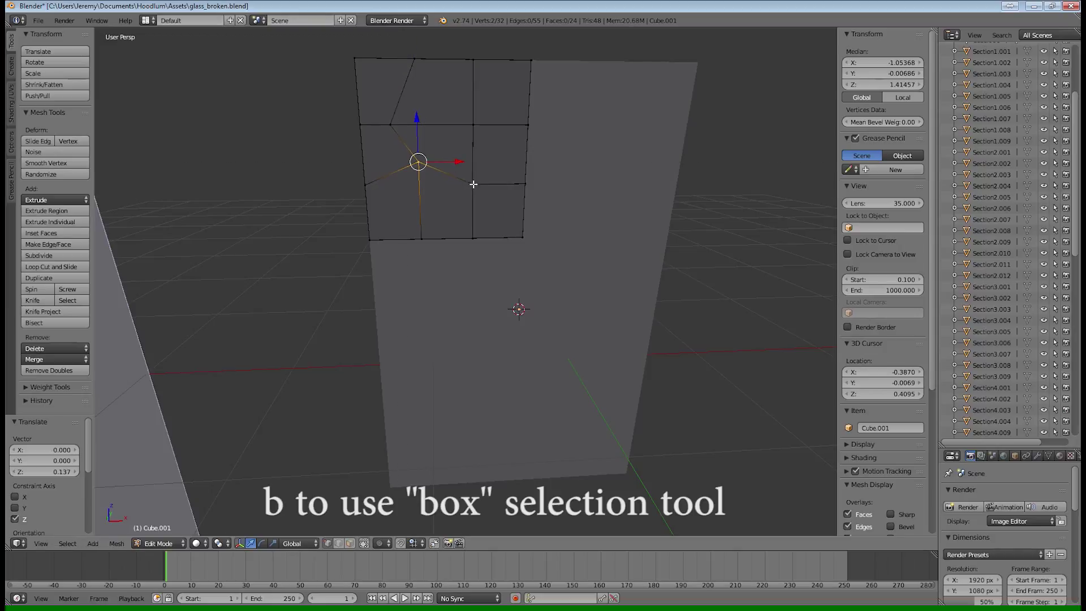
right_click(472, 185)
key("b")
left_click_drag(473, 184, 502, 204)
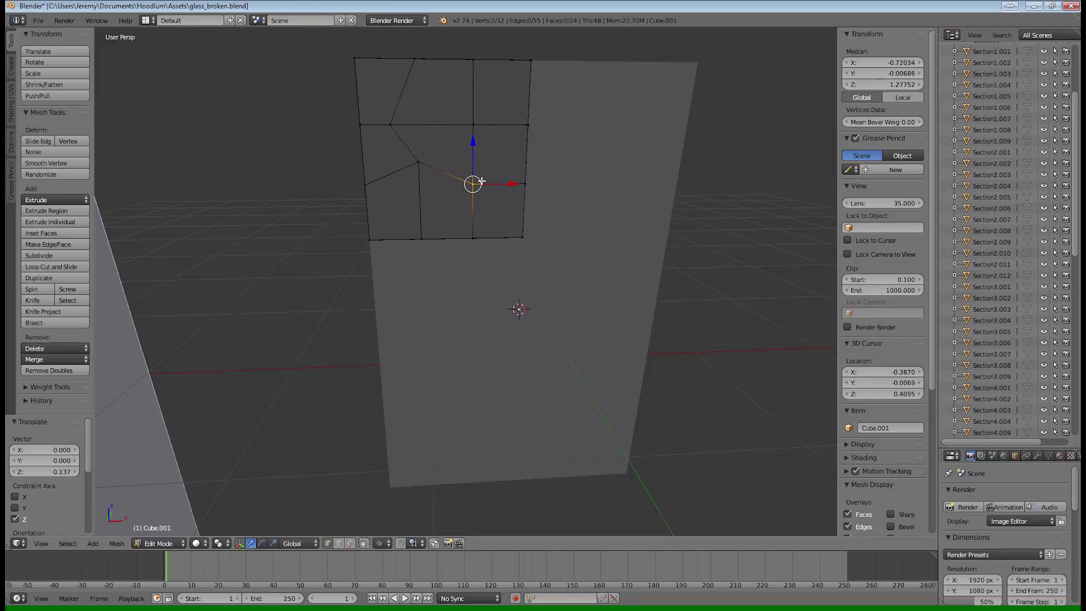
key("b")
left_click_drag(457, 159, 475, 145)
Step: Extrude a top-edge vertex upward along Z to form a shard point
right_click(473, 124)
key("e")
key("z")
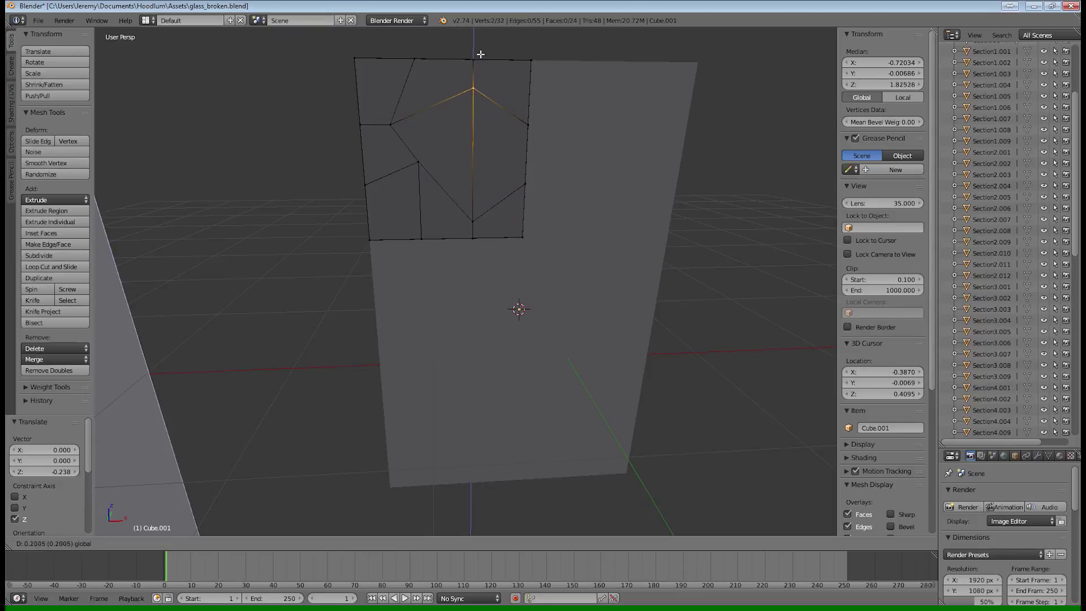
left_click(478, 53)
middle_click_drag(564, 134, 585, 140)
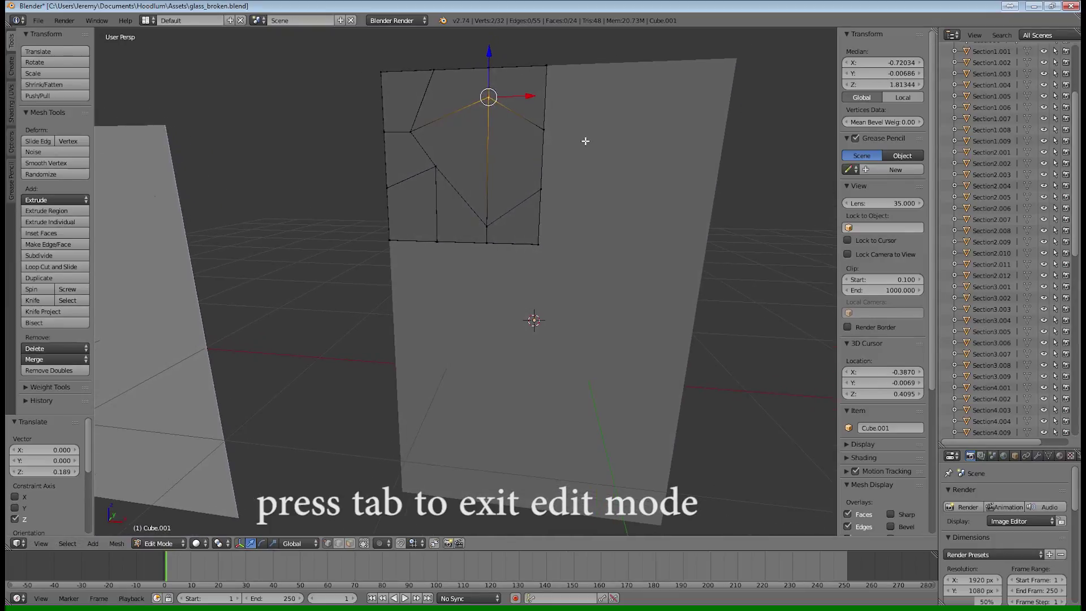
key("Tab")
Step: Add two vertical and two horizontal centred loop cuts across Cube.002 in Edit Mode
right_click(588, 135)
key("Tab")
middle_click_drag(658, 140, 621, 138)
key("Tab")
key("Tab")
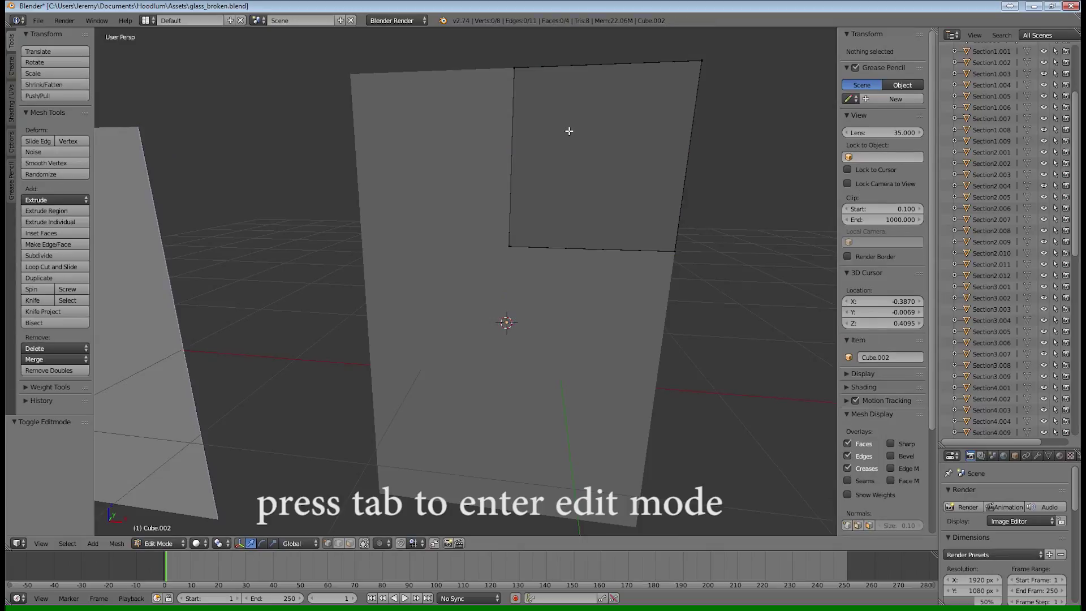
key("ctrl+r")
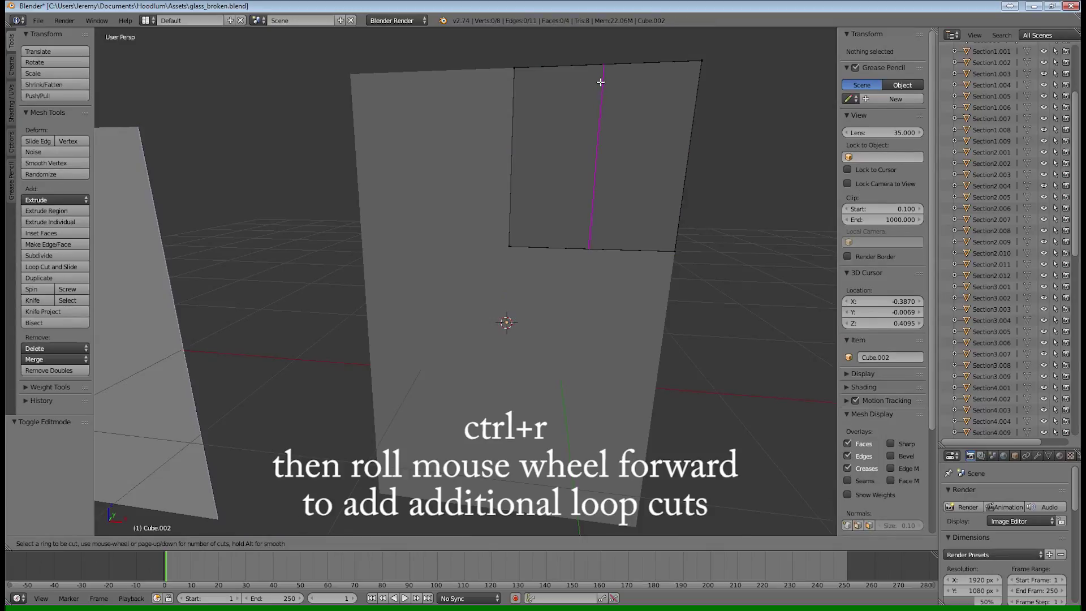
scroll(601, 82, "up", 1)
left_click(601, 82)
right_click(600, 82)
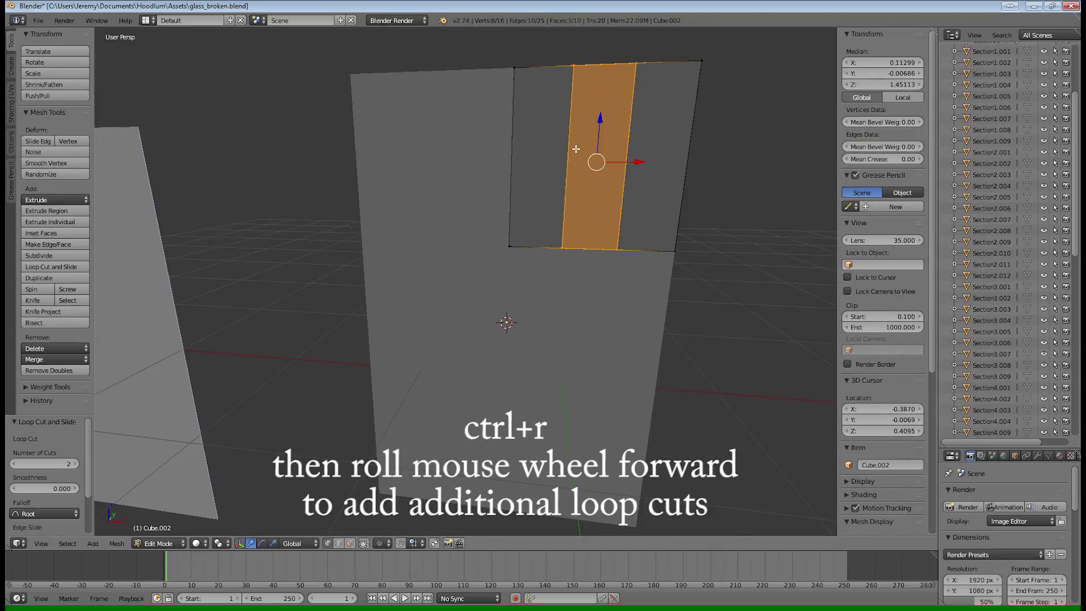
key("ctrl+r")
scroll(529, 134, "up", 1)
left_click(529, 133)
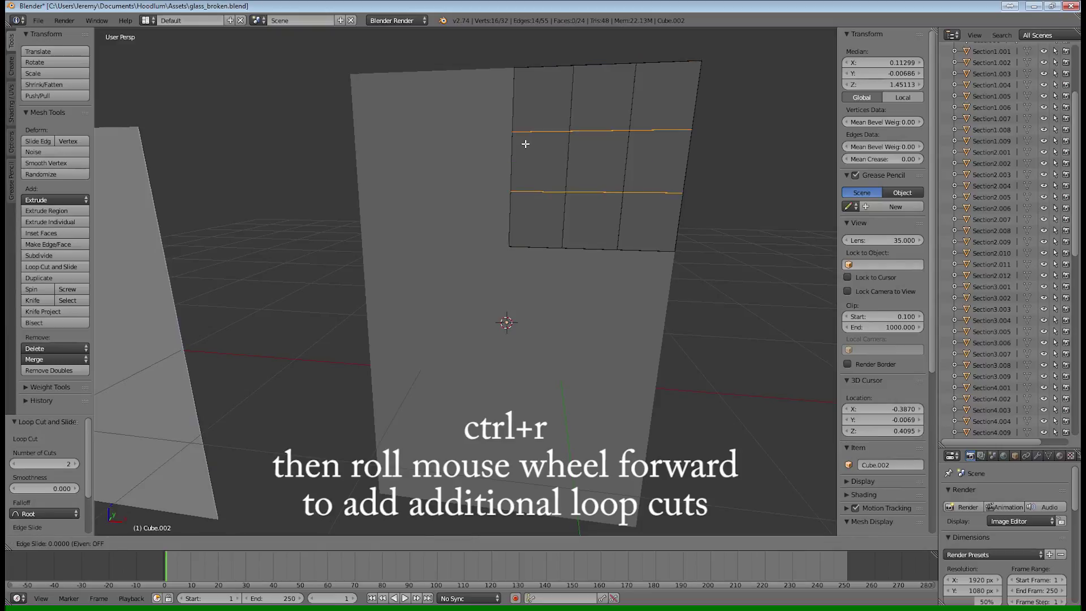
right_click(529, 134)
Step: Shift a corner vertex pair left along X and raise another pair along Z
key("a")
key("b")
left_click_drag(557, 120, 580, 142)
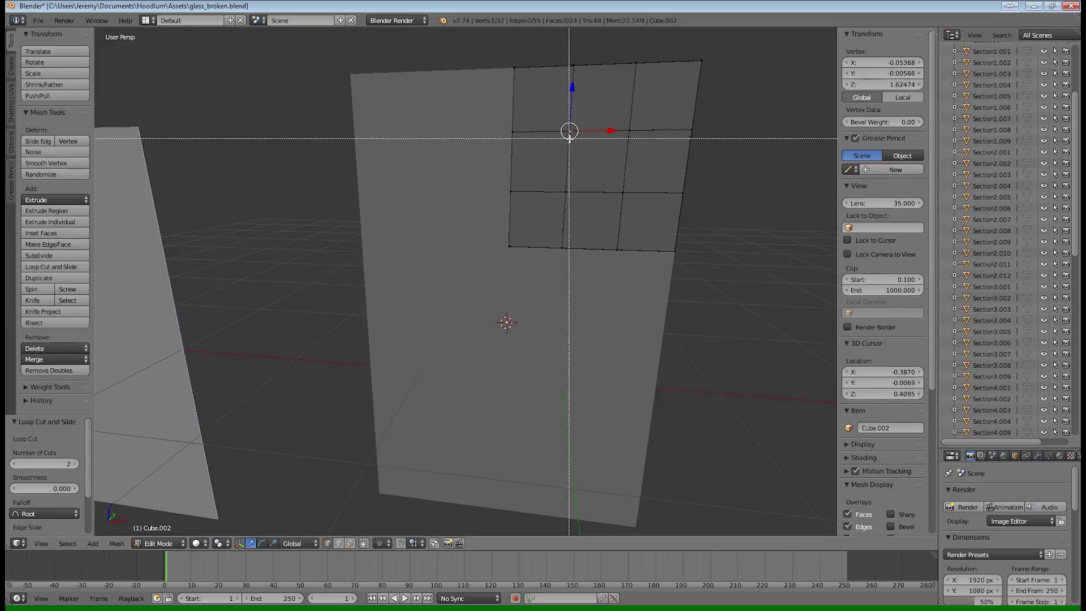
key("g")
key("x")
left_click(565, 130)
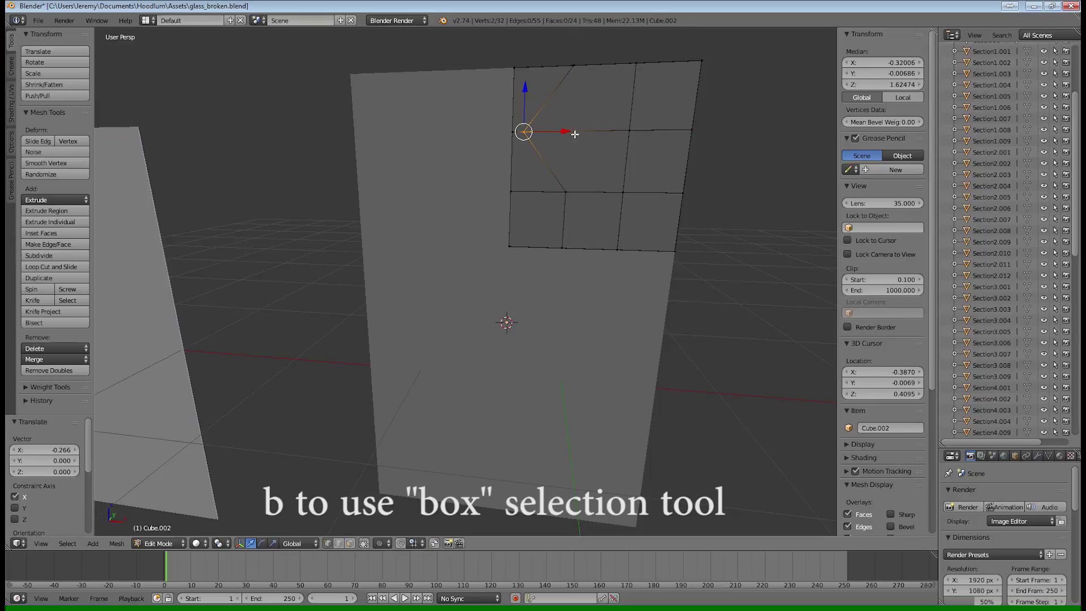
right_click(629, 130)
right_click(630, 132, "shift")
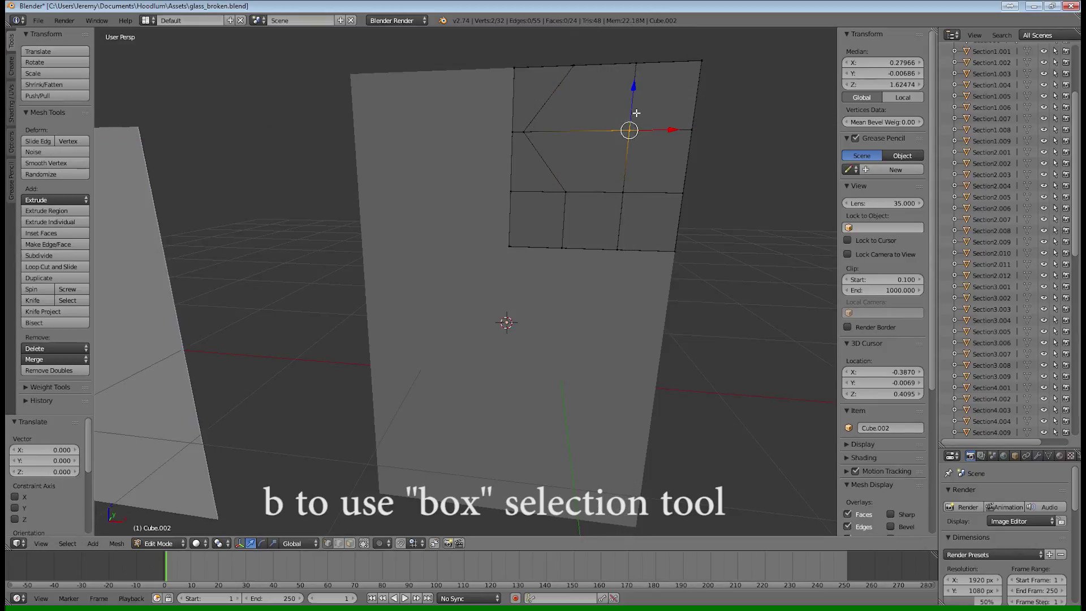
key("g")
key("z")
left_click(628, 154)
Step: Raise a lower vertex pair near the top and shift another pair along X
right_click(618, 192)
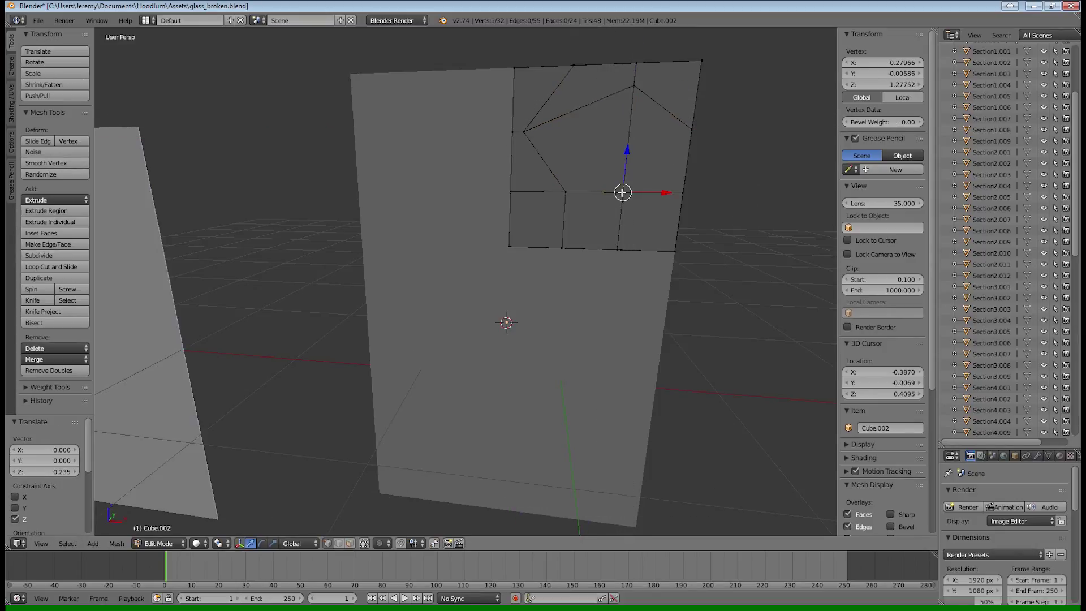
key("b")
left_click_drag(608, 171, 634, 228)
key("g")
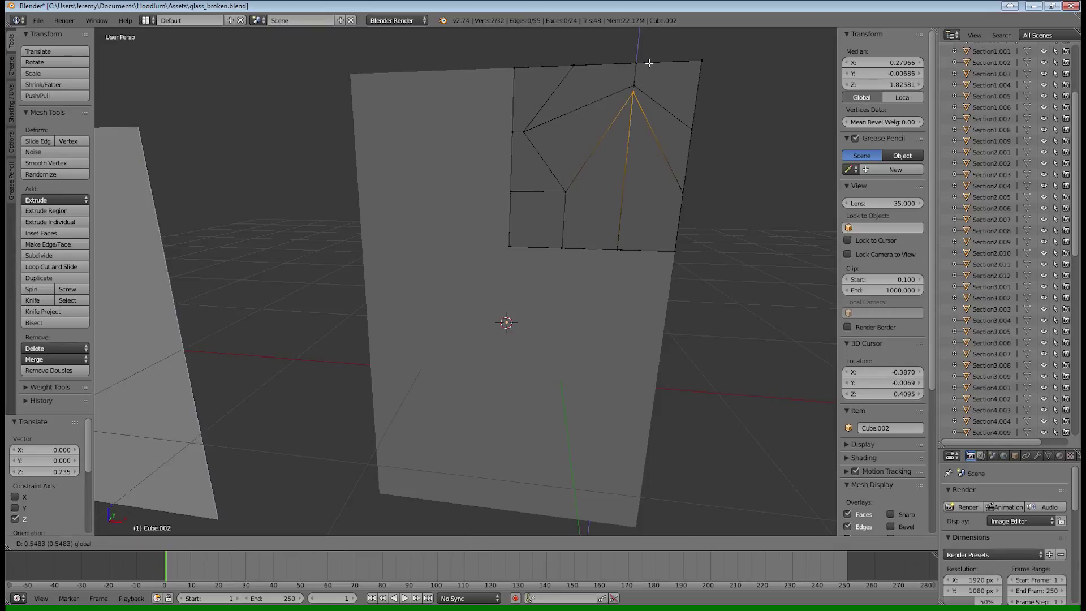
left_click(649, 69)
right_click(565, 192)
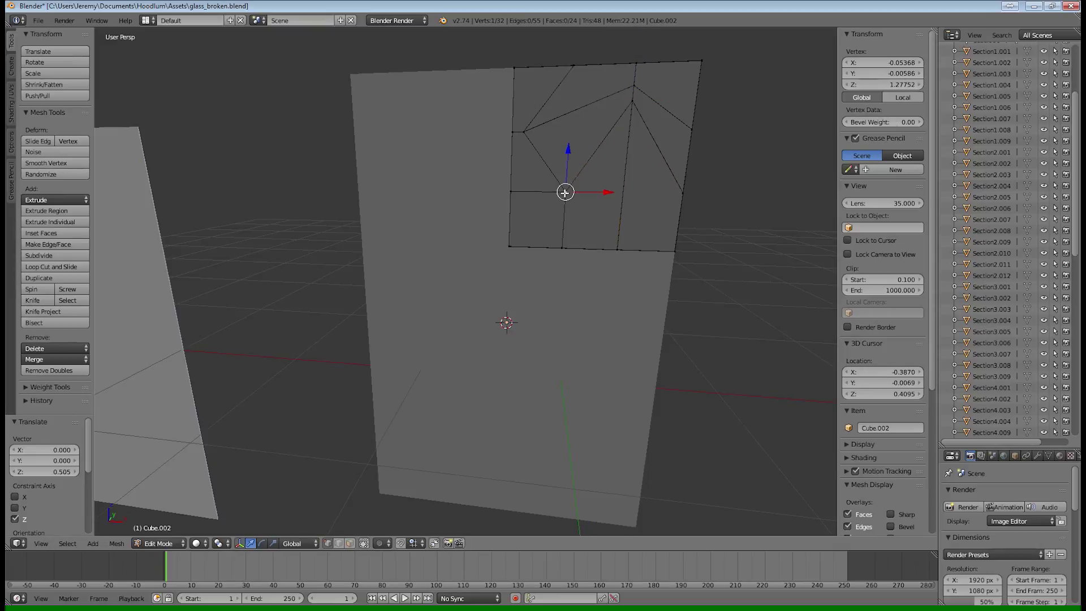
key("b")
left_click_drag(538, 170, 605, 235)
key("g")
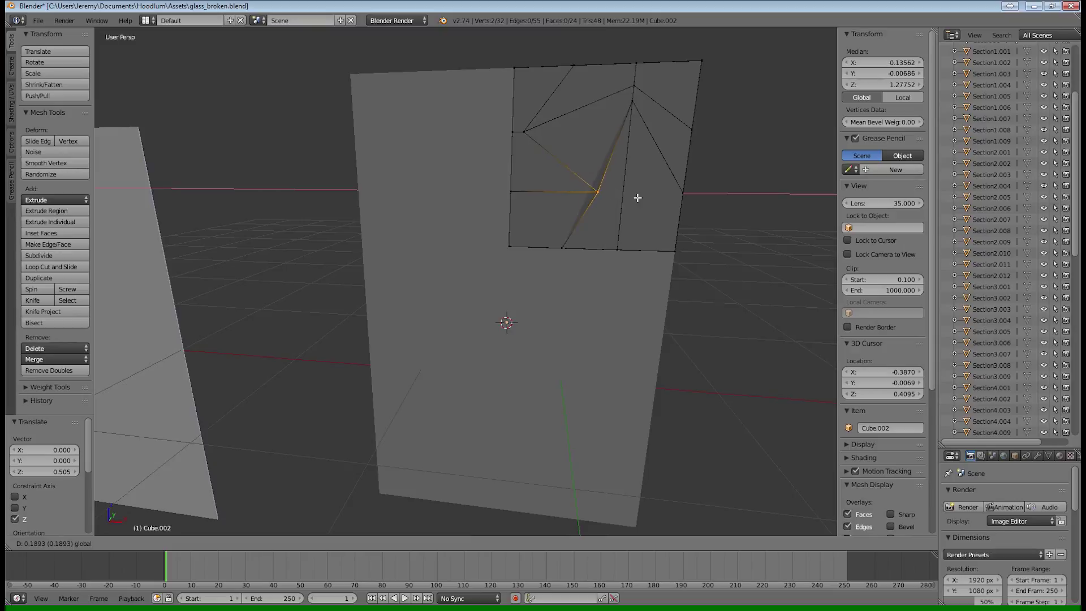
key("x")
left_click(615, 197)
right_click(484, 190)
Step: Return to Object Mode and select the upper-left piece Cube.001
key("Tab")
right_click(484, 160)
middle_click_drag(485, 160, 514, 162)
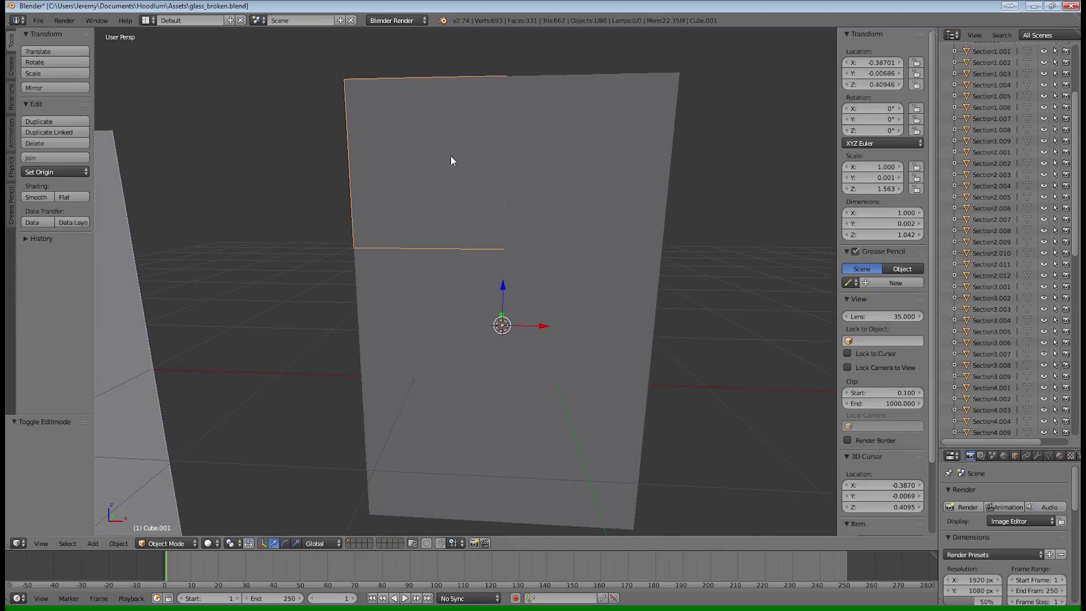
Step: In Cube.001's Edit Mode, separate the top-left shard face into its own object
key("Tab")
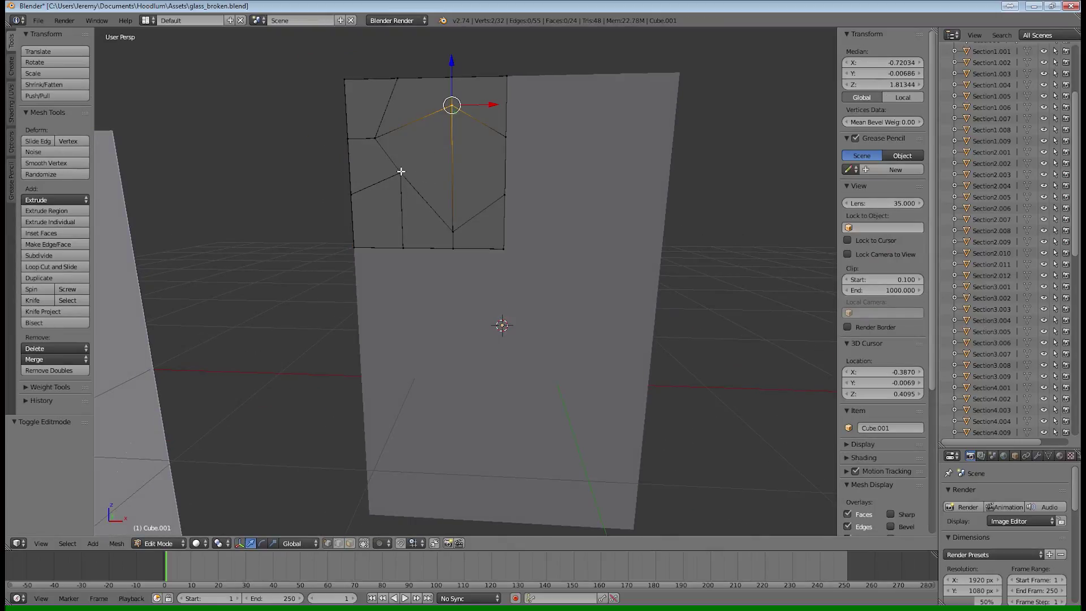
middle_click_drag(402, 168, 450, 205, "shift")
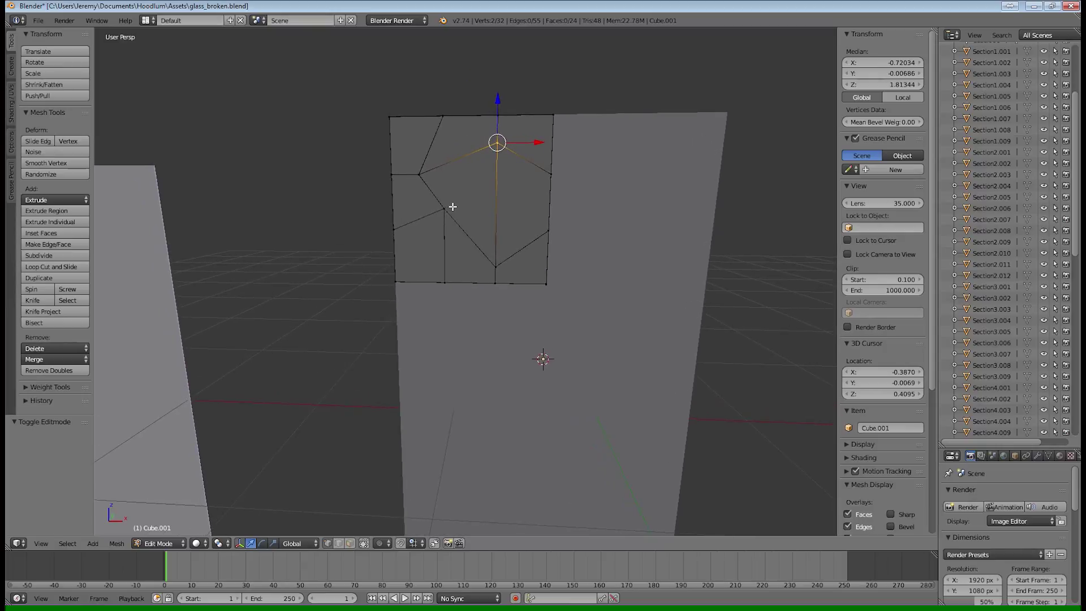
scroll(447, 187, "up", 3)
middle_click_drag(431, 141, 429, 245, "shift")
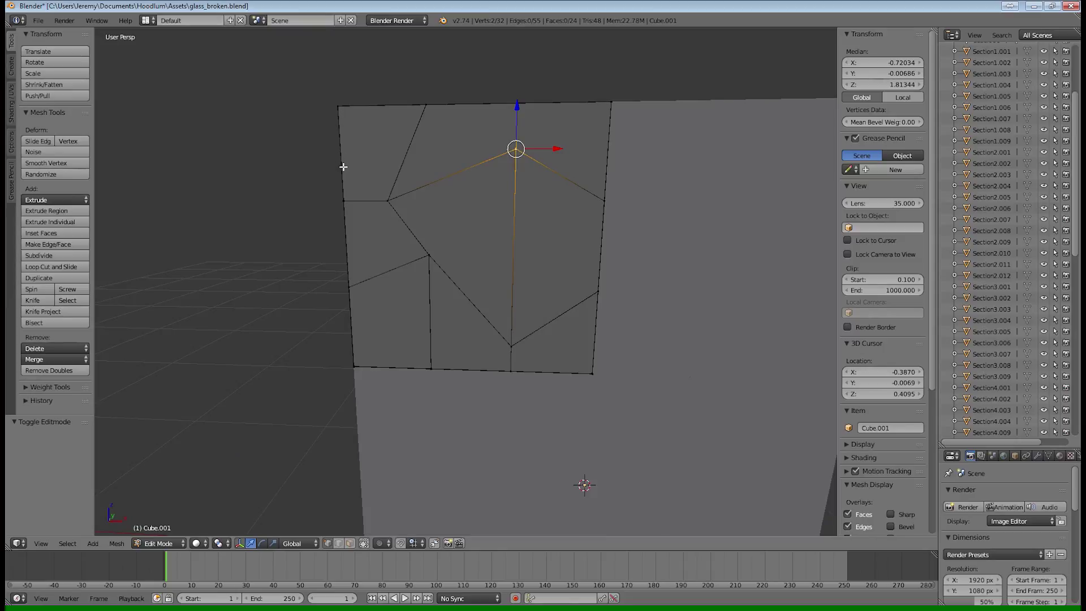
right_click(337, 109)
key("b")
left_click_drag(306, 66, 440, 224)
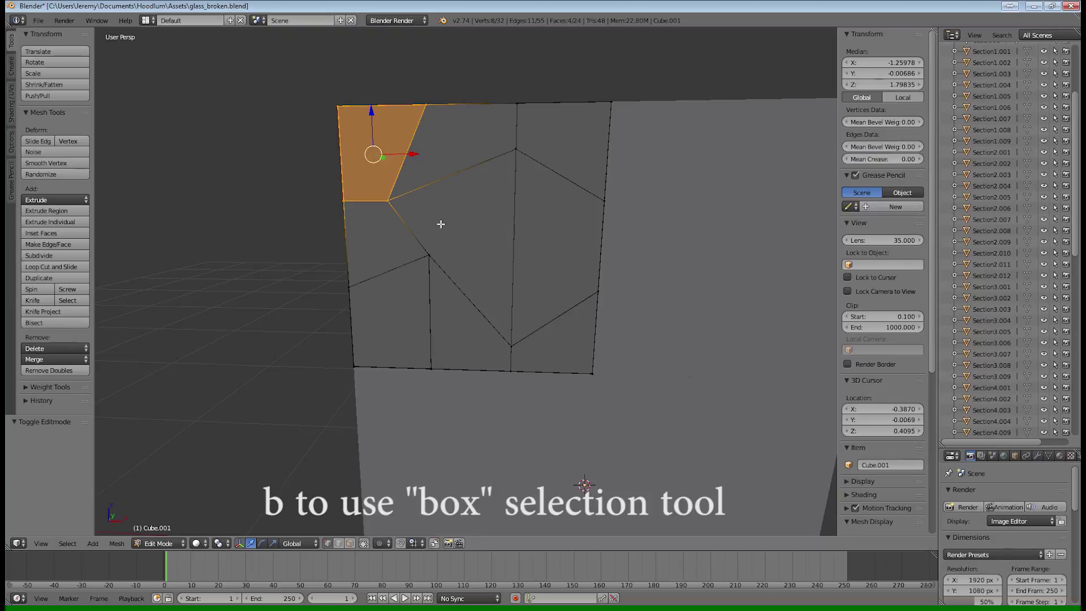
key("p")
left_click(441, 223)
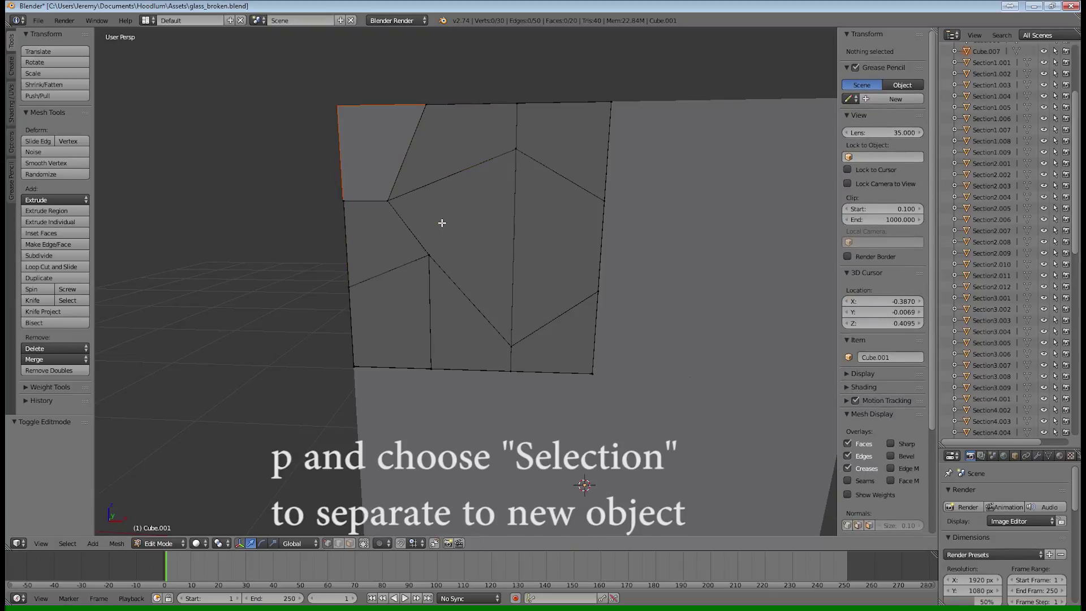
Step: Separate the top shard and top-right shard as Cube.008 and Cube.009
right_click(426, 103)
key("b")
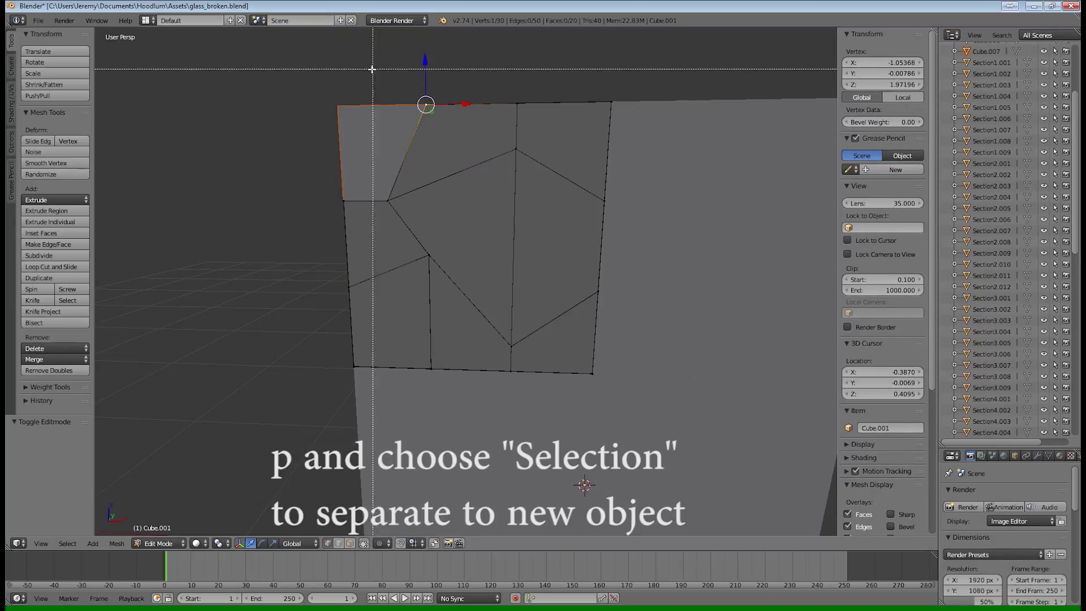
left_click_drag(371, 68, 534, 222)
key("p")
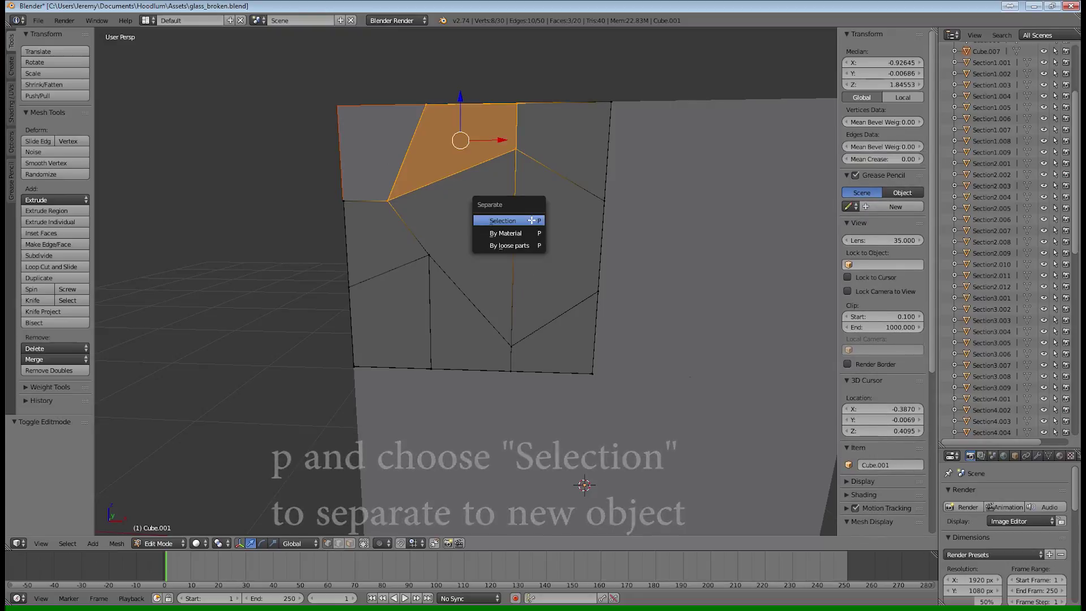
left_click(529, 220)
right_click(516, 104)
key("b")
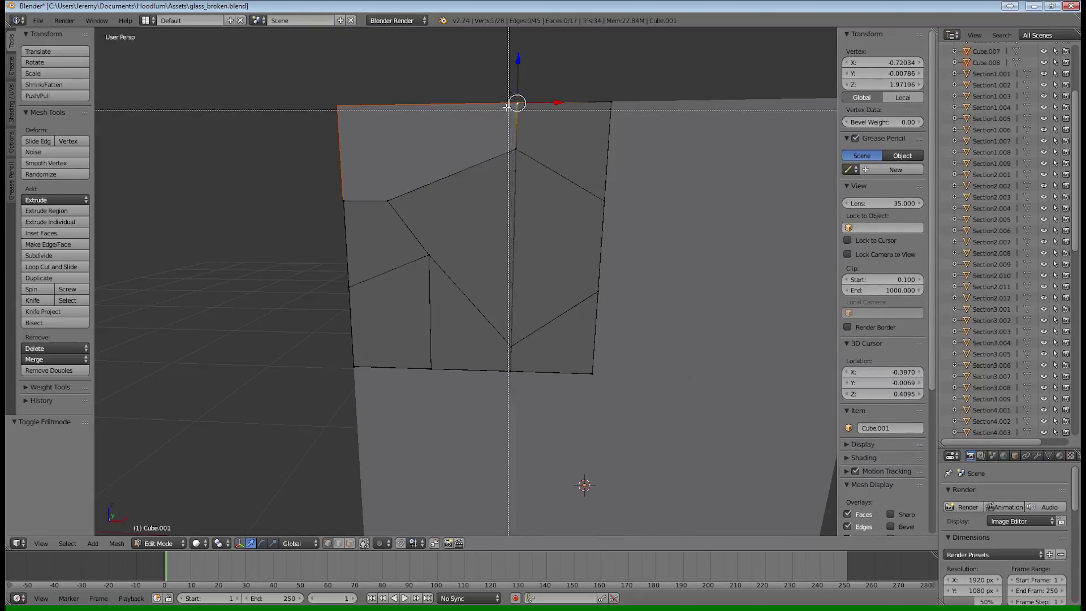
left_click_drag(477, 72, 648, 222)
key("p")
left_click(648, 220)
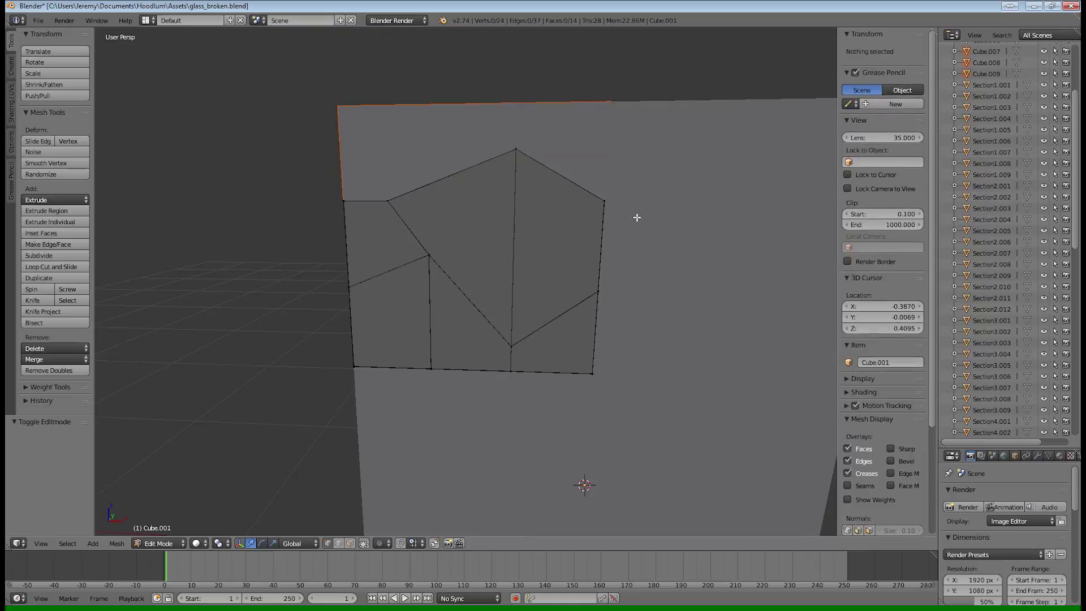
Step: Separate the left shard and central triangle shard as Cube.010 and Cube.011
right_click(344, 200)
key("b")
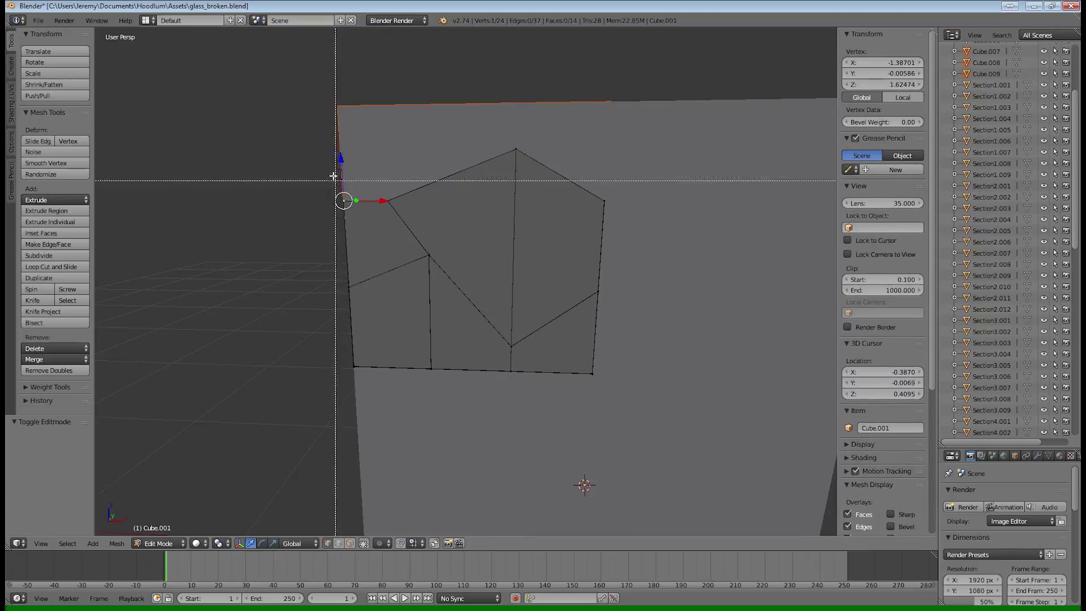
left_click_drag(328, 165, 465, 303)
key("p")
left_click(465, 304)
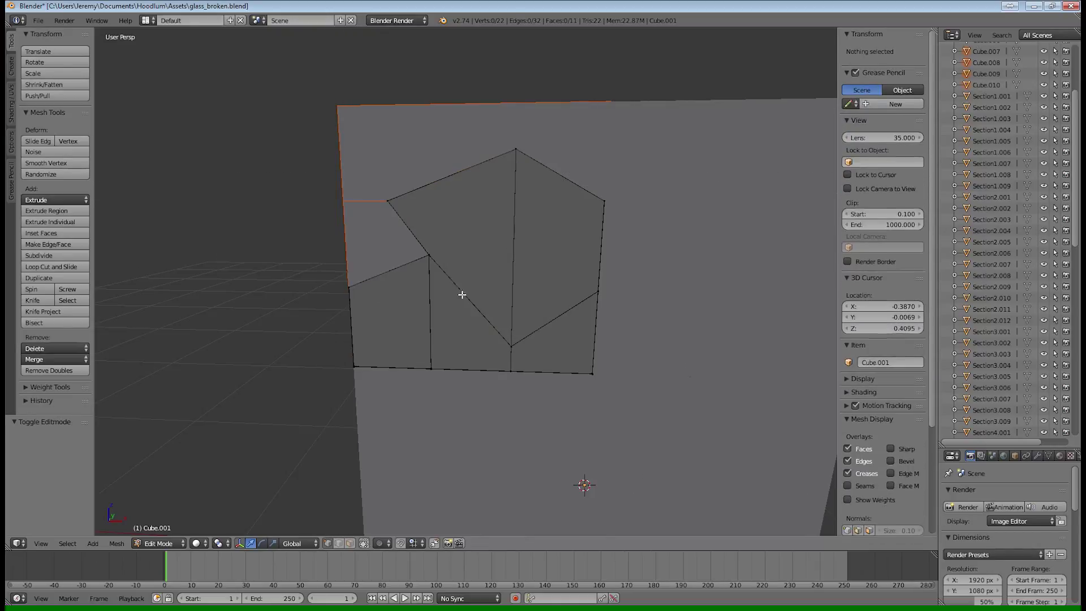
right_click(389, 201)
key("b")
left_click_drag(375, 116, 536, 350)
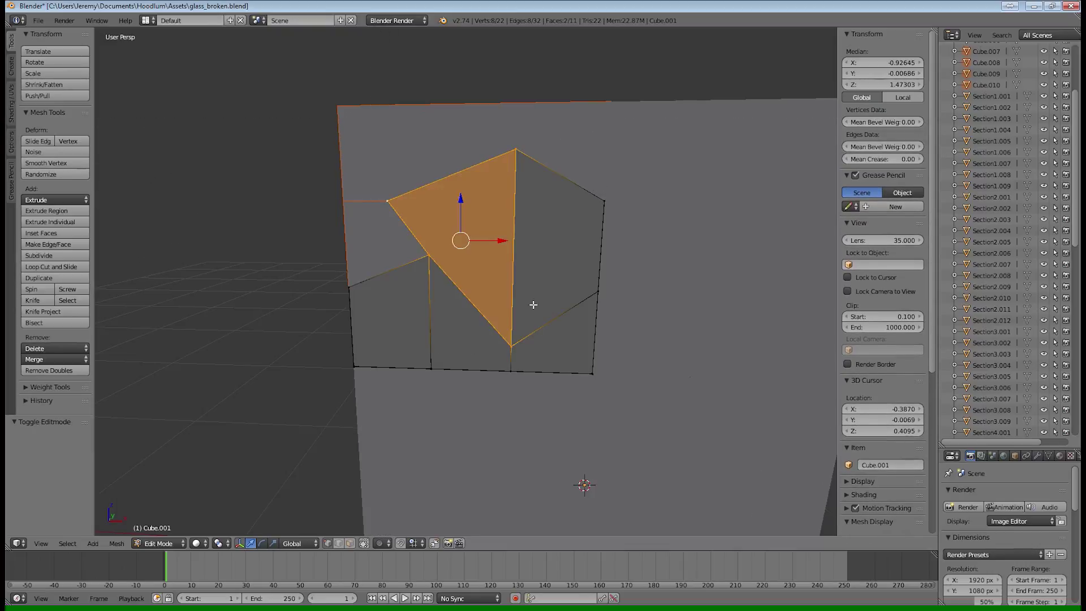
key("p")
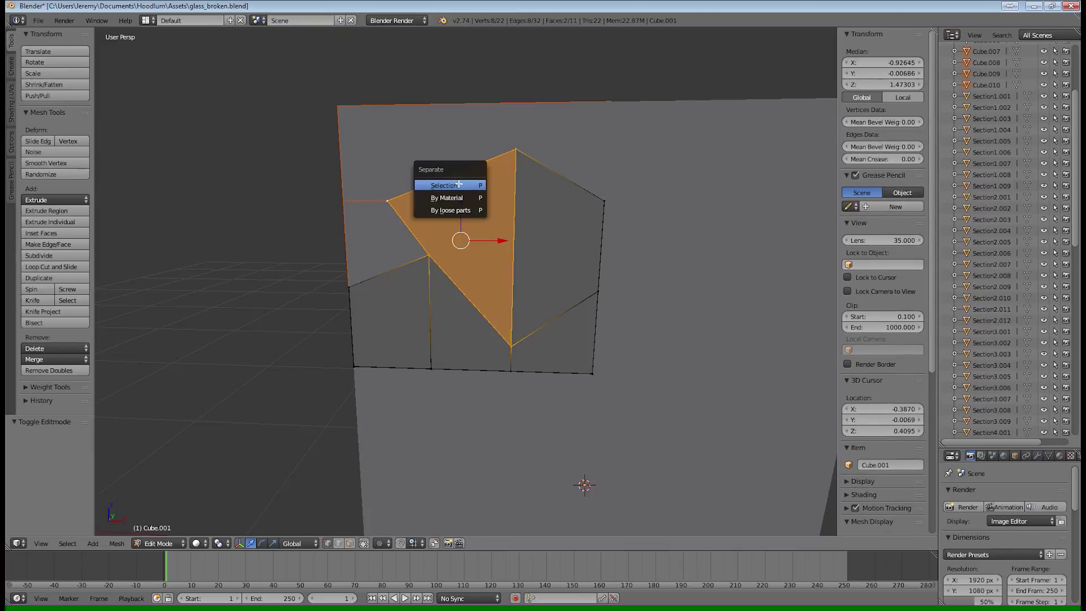
left_click(458, 185)
Step: Separate the right shard and lower-left shards as Cube.012 and Cube.013
right_click(516, 149)
key("b")
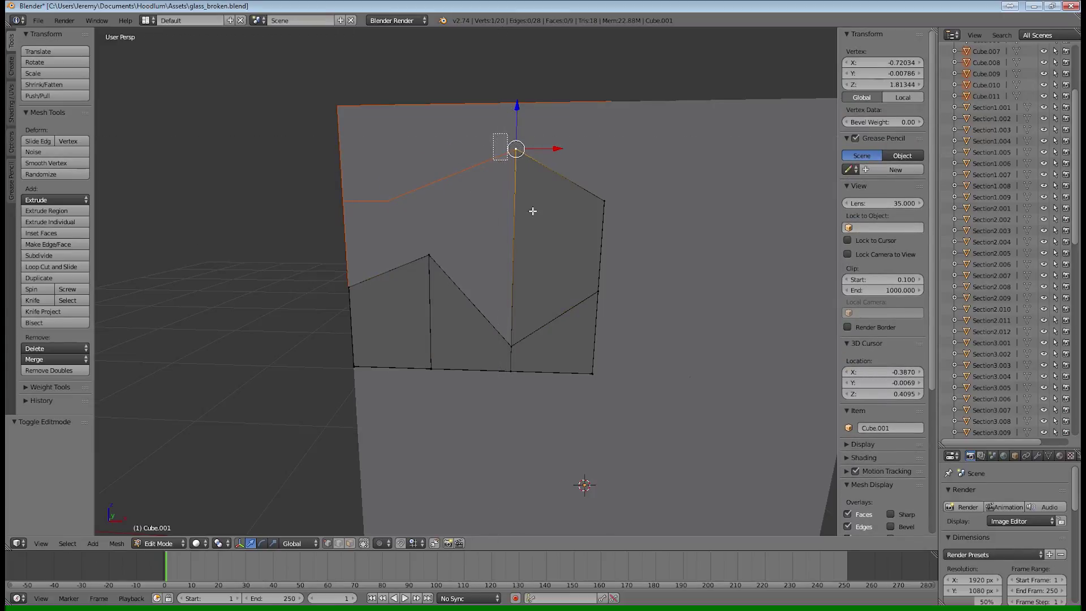
left_click_drag(496, 133, 632, 360)
key("p")
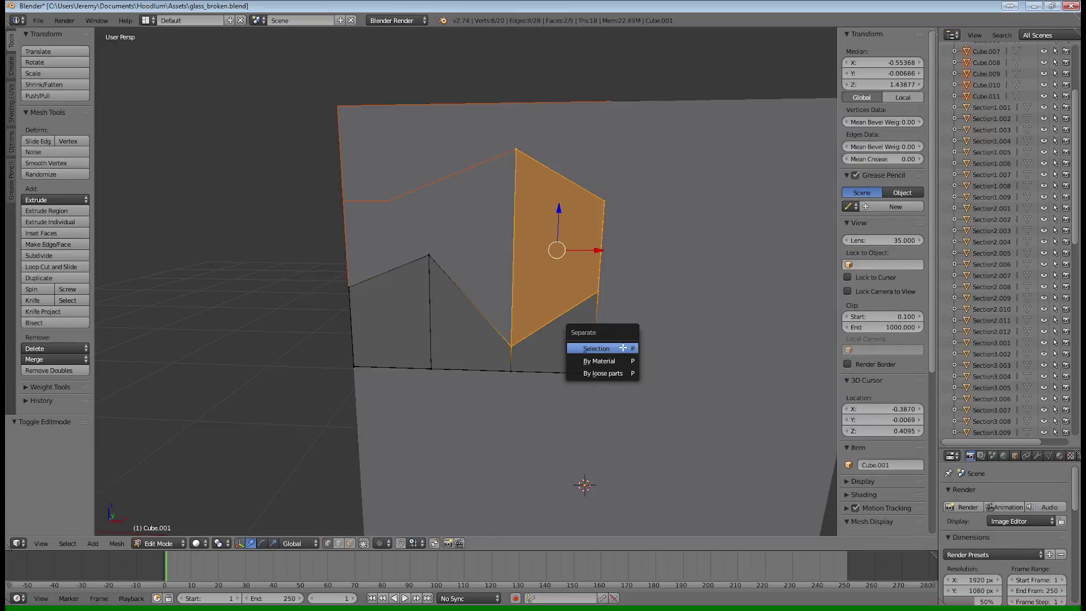
left_click(596, 348)
right_click(354, 285)
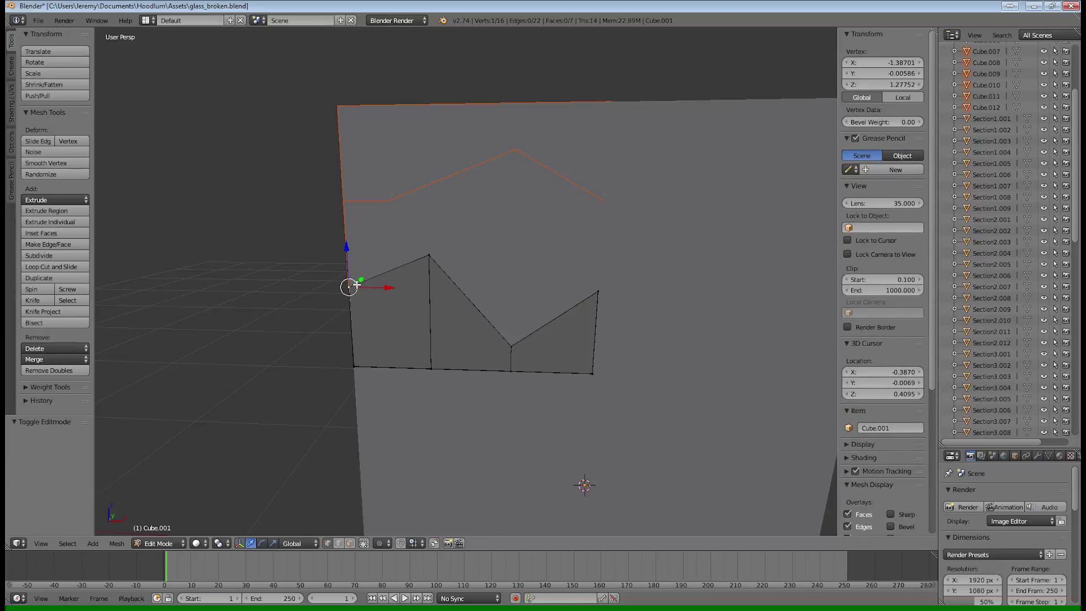
key("b")
left_click_drag(308, 220, 460, 406)
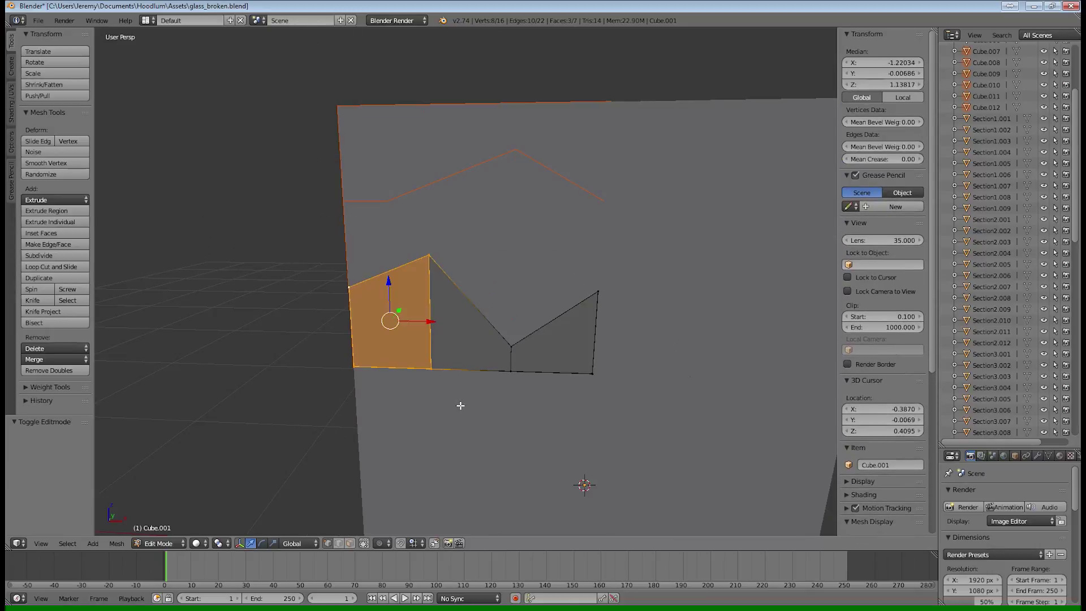
key("p")
left_click(448, 406)
Step: Separate the remaining left shards and last triangle as Cube.014 and Cube.015
right_click(428, 255)
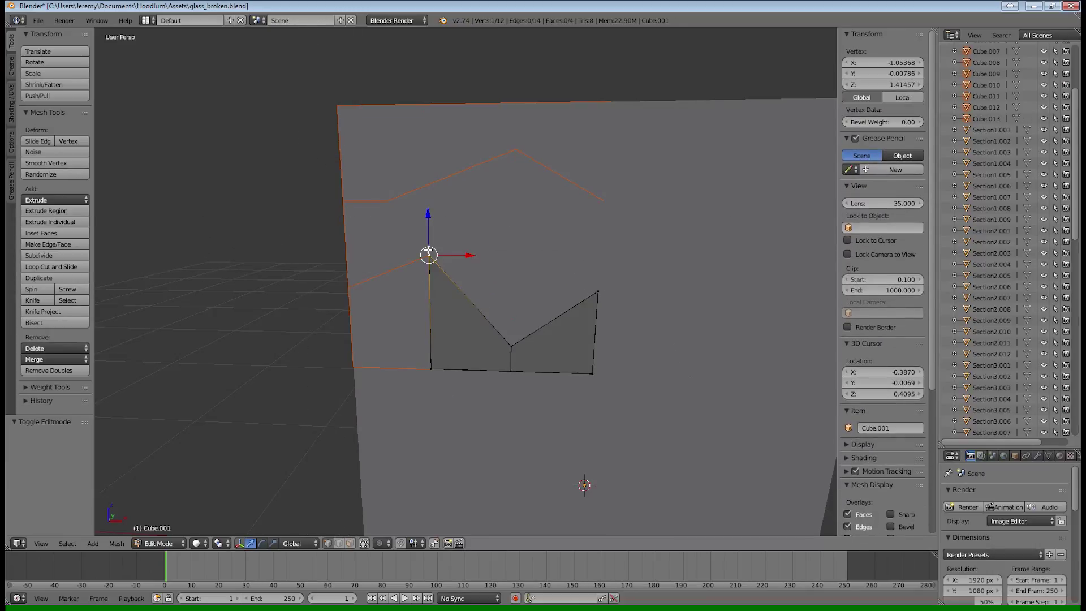
key("b")
left_click_drag(401, 234, 514, 416)
key("p")
left_click(516, 420)
right_click(510, 346)
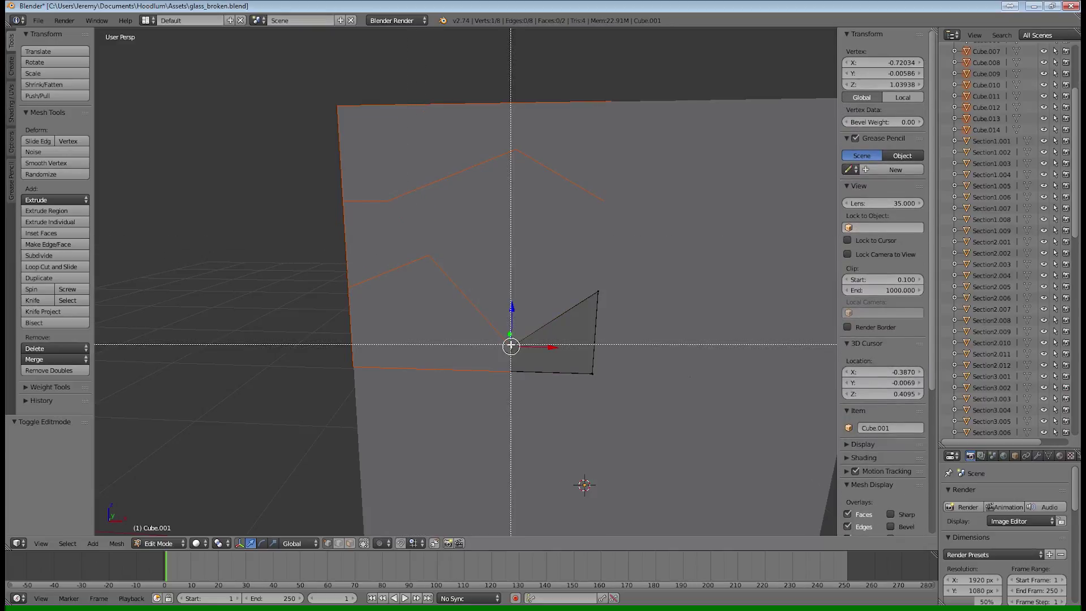
key("ctrl+l")
key("p")
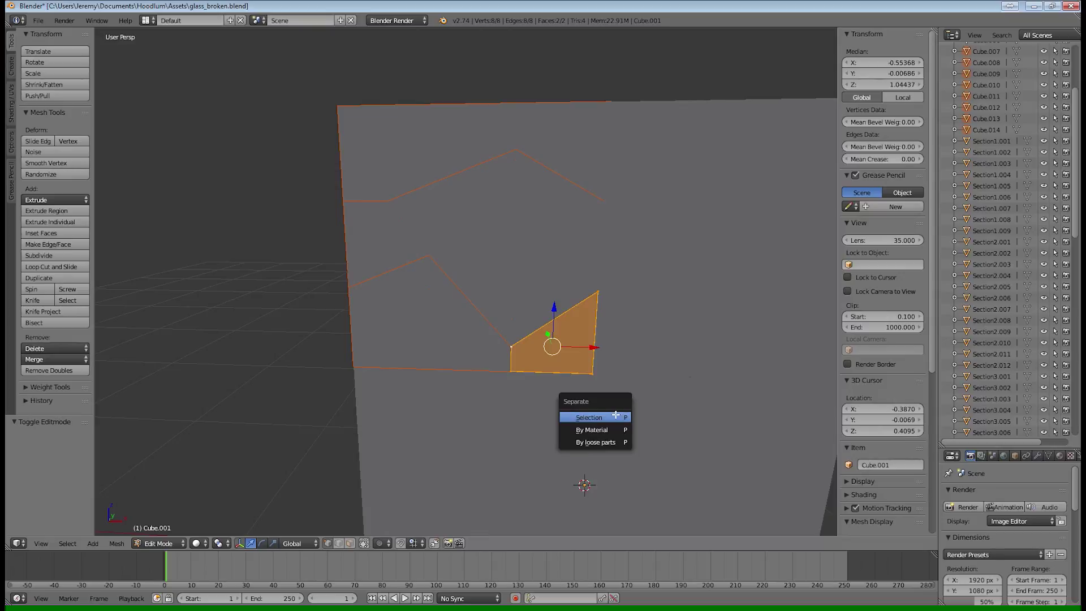
left_click(613, 415)
middle_click_drag(538, 395, 538, 382)
key("Tab")
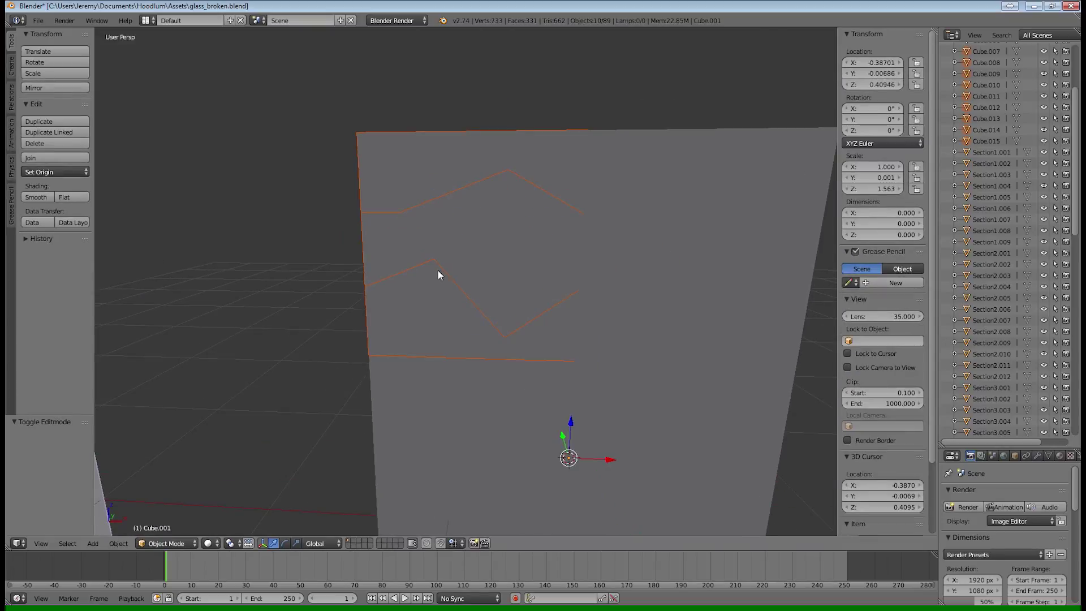
key("Tab")
key("Tab")
right_click(411, 288)
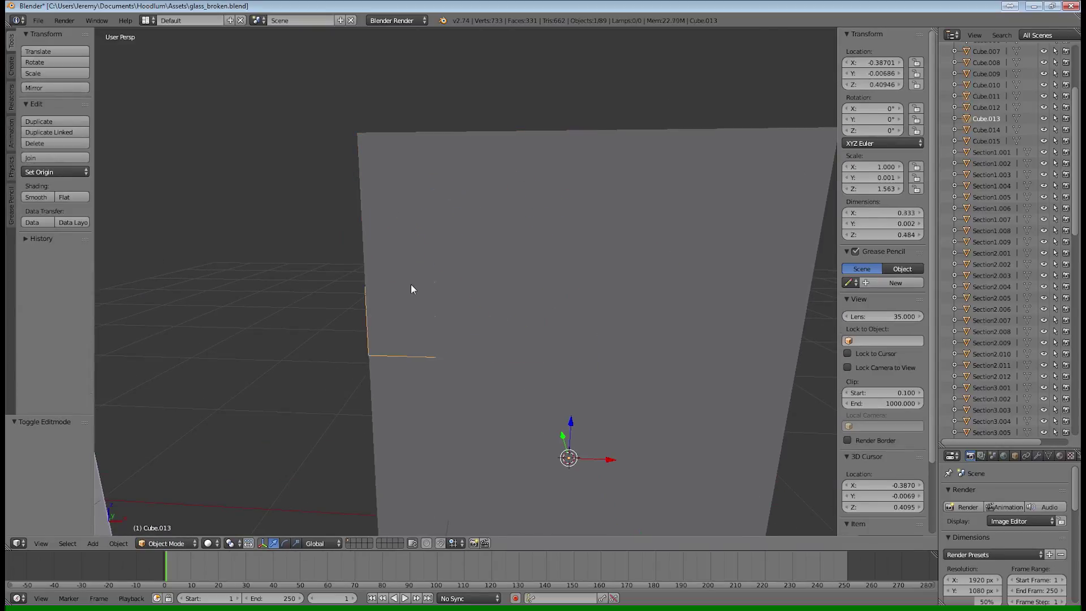
key("a")
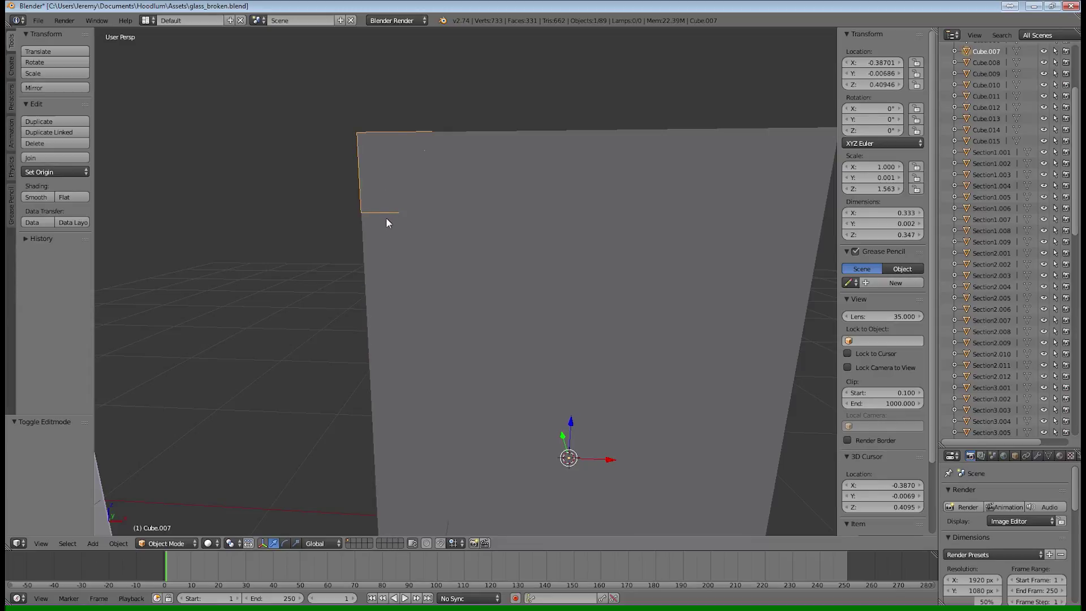
key("a")
key("a")
right_click(396, 181)
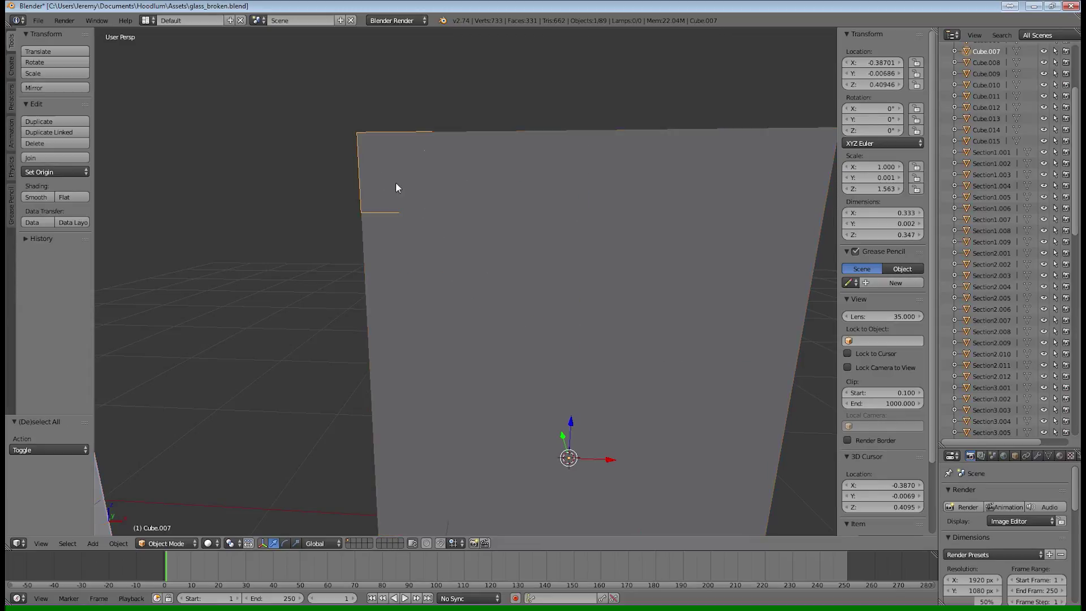
left_click_drag(612, 459, 586, 446)
key("ctrl+z")
scroll(484, 298, "down", 3)
middle_click_drag(484, 298, 440, 287)
scroll(518, 319, "down", 3)
Step: Box-select and delete all 16 shards of the right pane
right_click(377, 221)
middle_click_drag(377, 220, 372, 246)
key("a")
key("a")
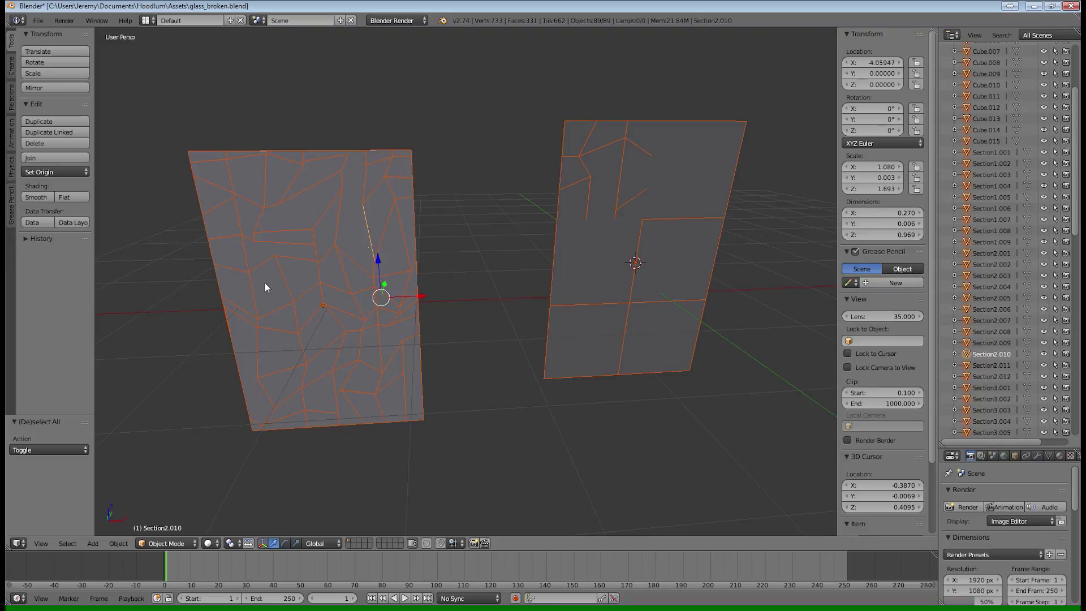
right_click(547, 283)
key("b")
left_click_drag(528, 69, 772, 425)
key("x")
left_click(769, 425)
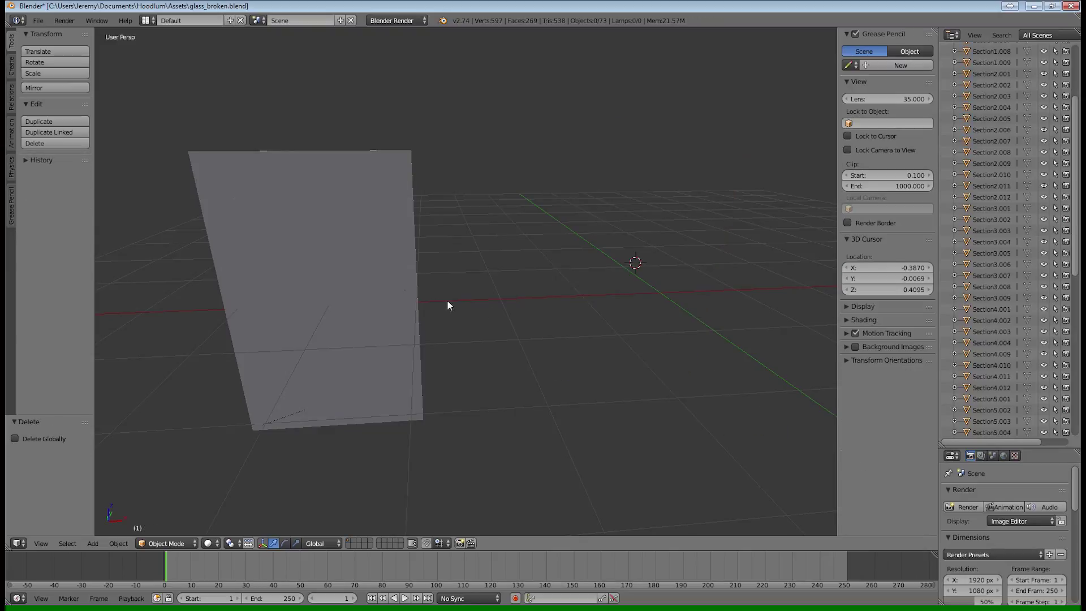
Step: Select all 73 remaining shards, inspect the pane, and switch to Unity
middle_click_drag(353, 292, 477, 194)
right_click(477, 191)
key("Tab")
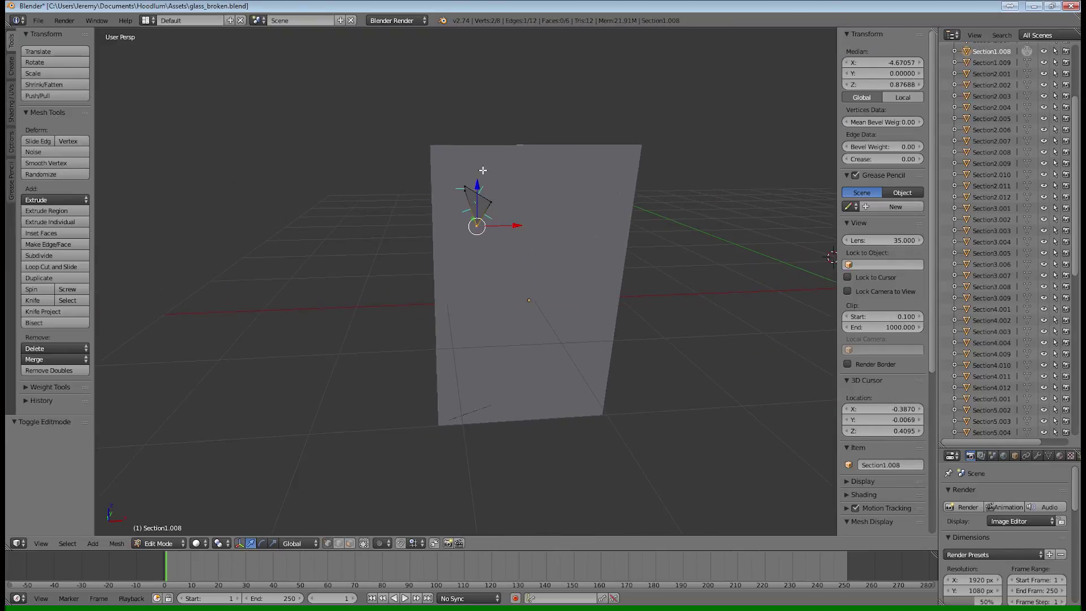
key("Tab")
key("a")
key("a")
key("Tab")
key("Tab")
middle_click_drag(646, 289, 526, 281)
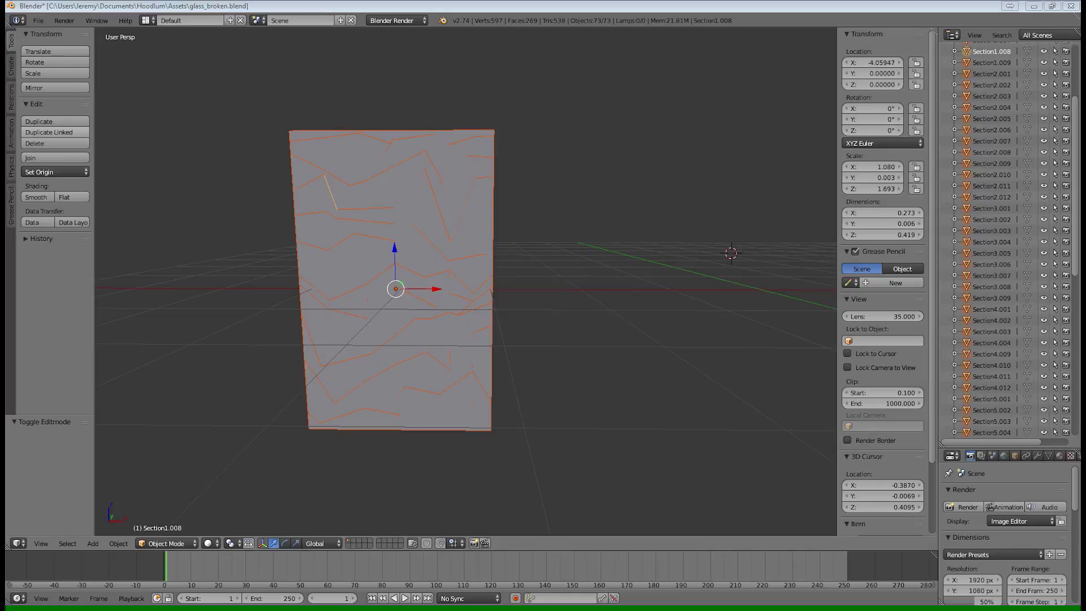
key("alt+Tab")
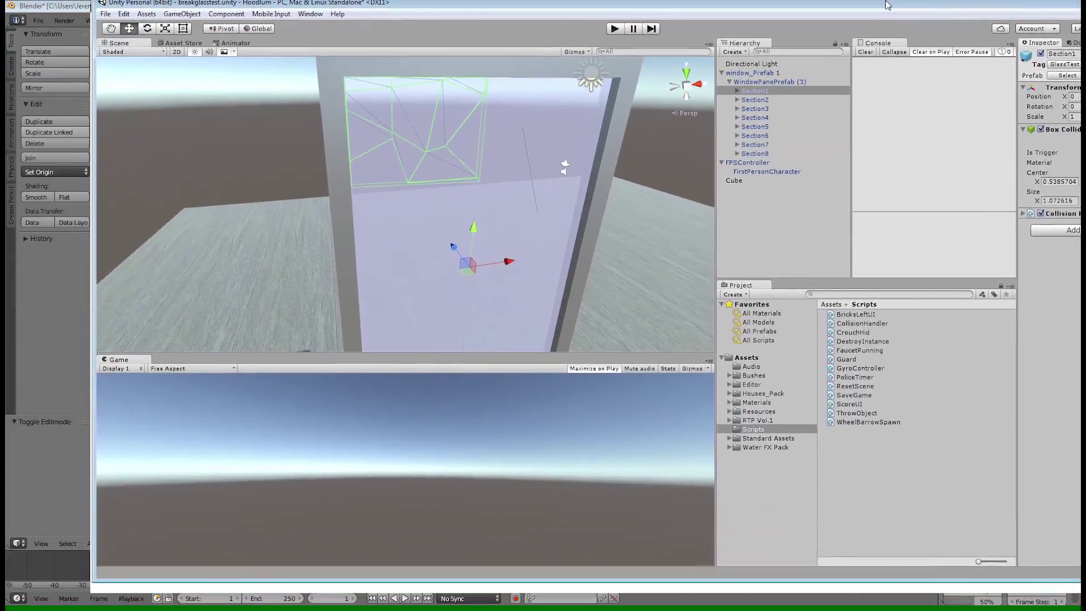
Step: Maximize the Unity editor and select window_Prefab 1 in the Hierarchy
double_click(887, 5)
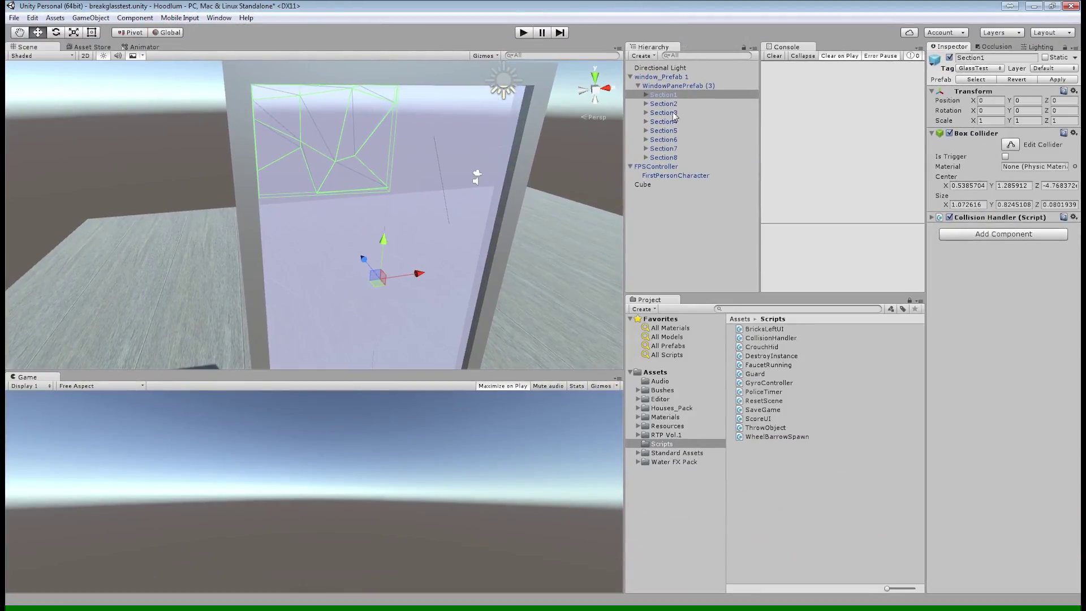
left_click(658, 76)
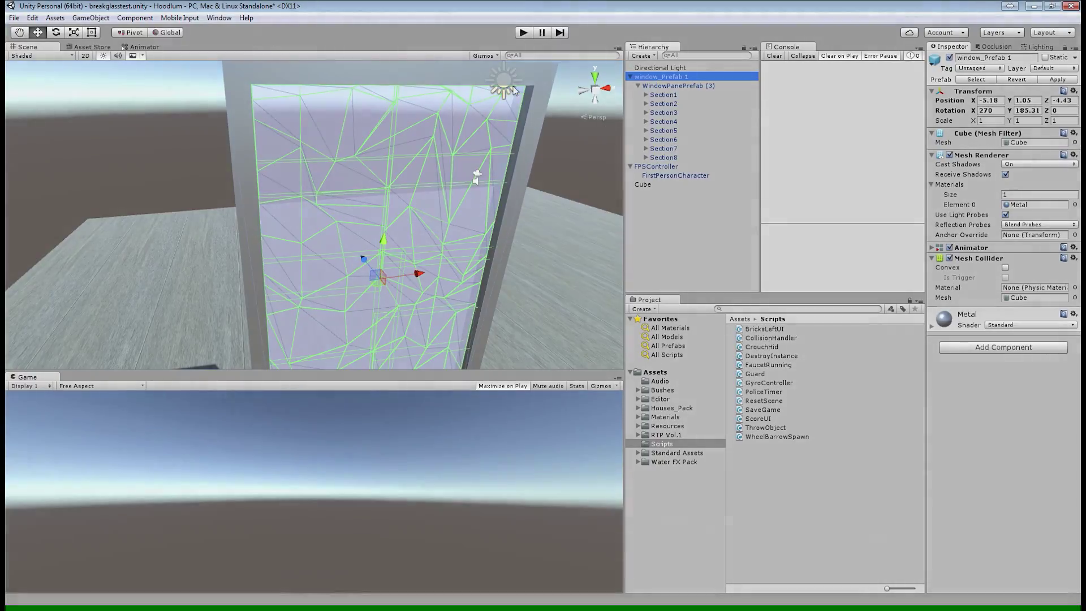